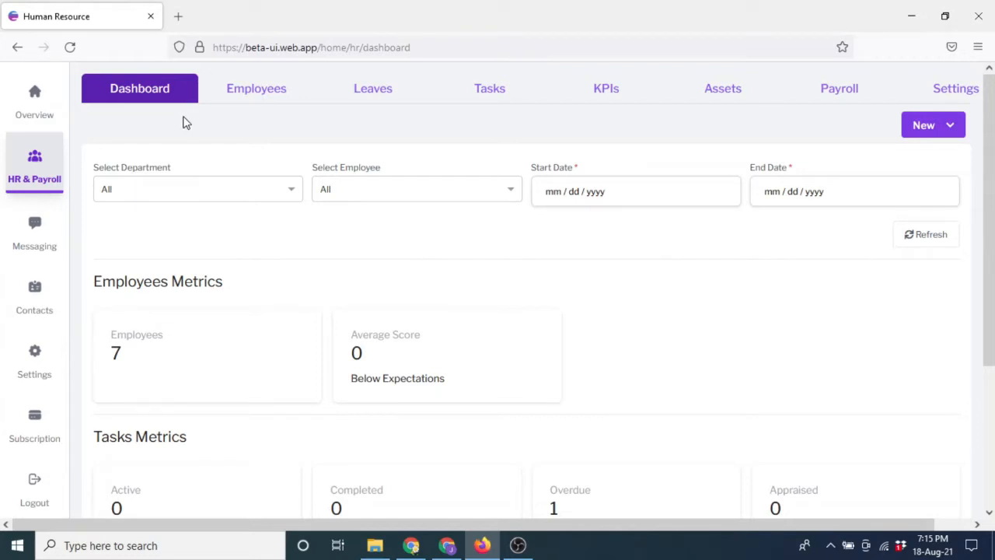
Open the Employees list from the top of the HR & Payroll dashboard.
{"action": "left_click", "coordinate": [256, 91]}
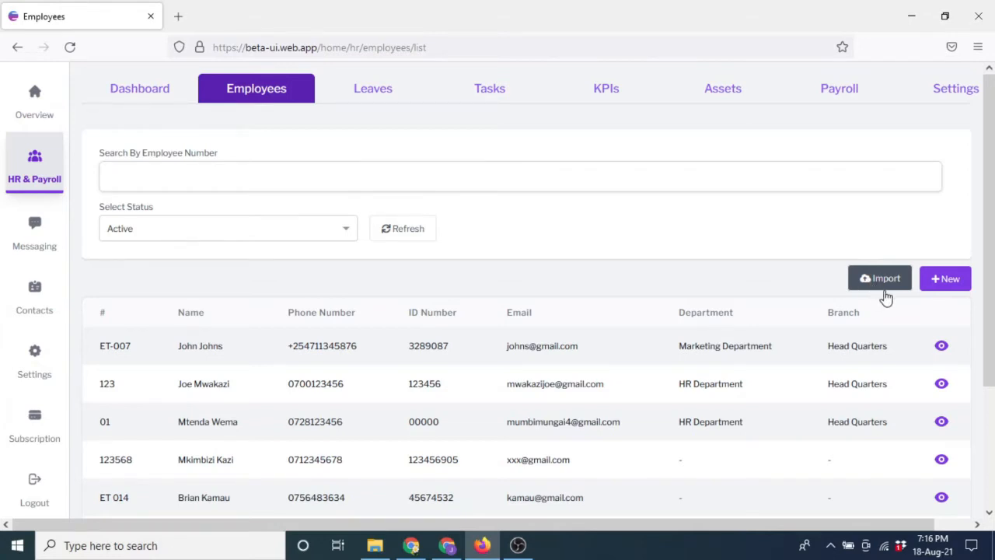
Start a new employee record with + New on the Employees list.
{"action": "left_click", "coordinate": [943, 285]}
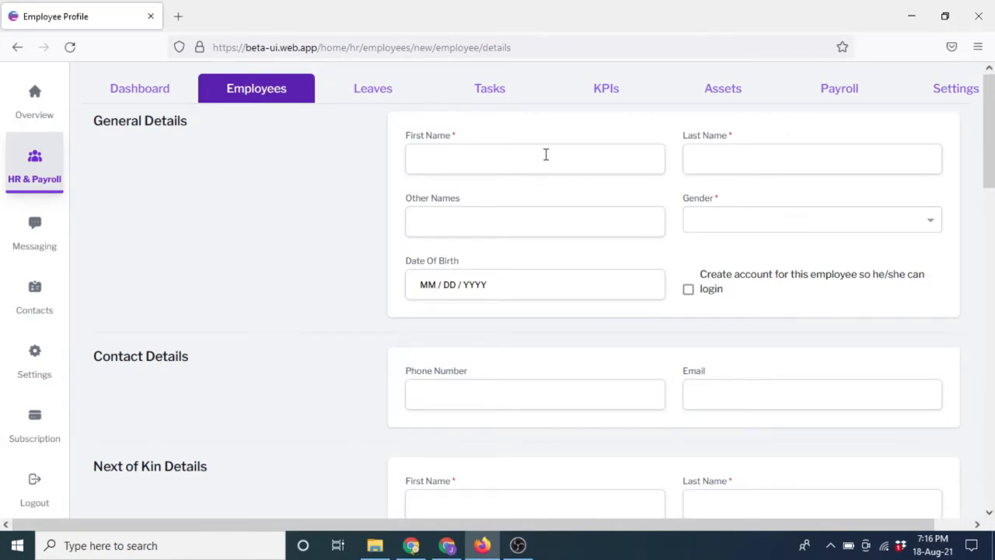
Enter the new employee's first name, last name and other names.
{"action": "left_click", "coordinate": [489, 160]}
{"action": "left_click", "coordinate": [542, 227]}
{"action": "type", "text": "Alice"}
Set gender to Female, pick the 3rd as birth date, and enable a login account.
{"action": "left_click", "coordinate": [829, 229]}
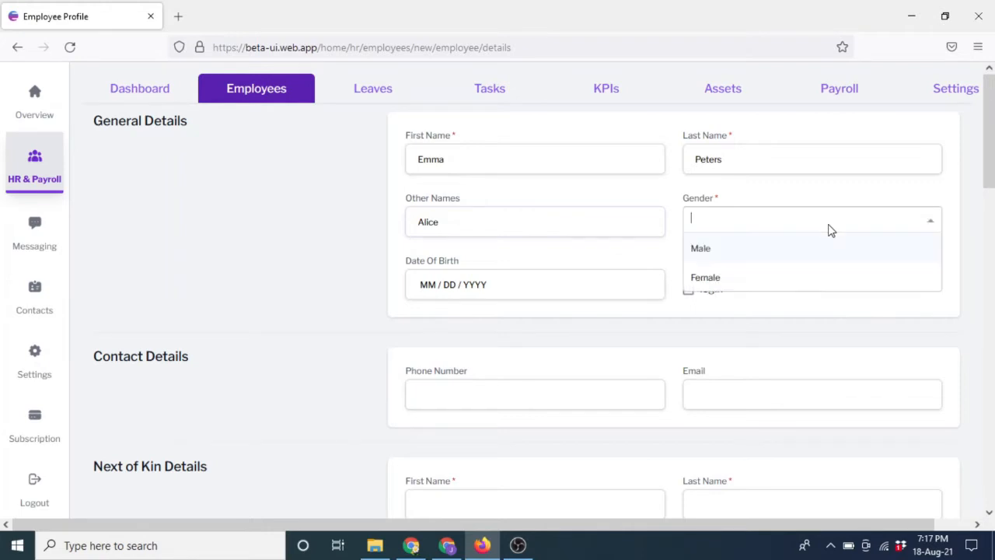
{"action": "left_click", "coordinate": [706, 280]}
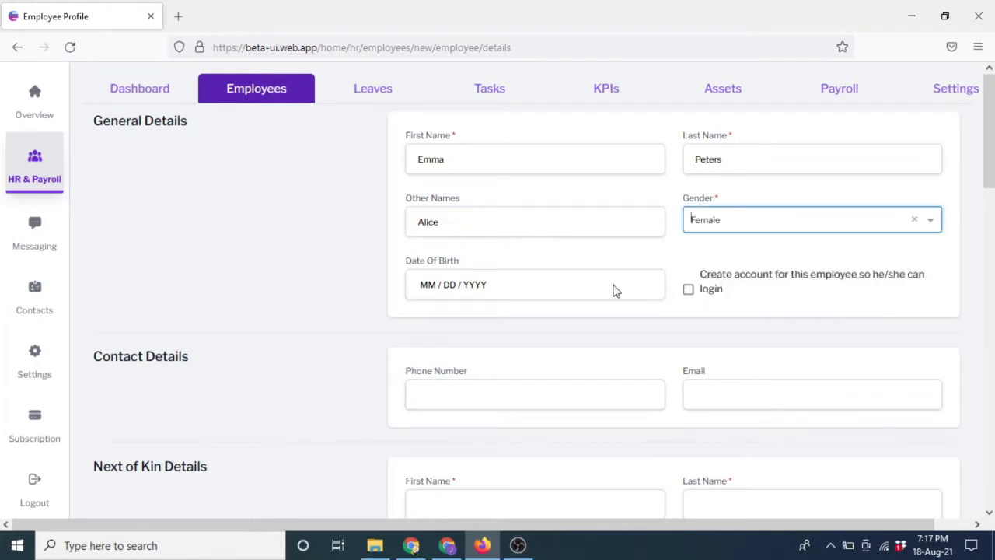
{"action": "left_click", "coordinate": [536, 286]}
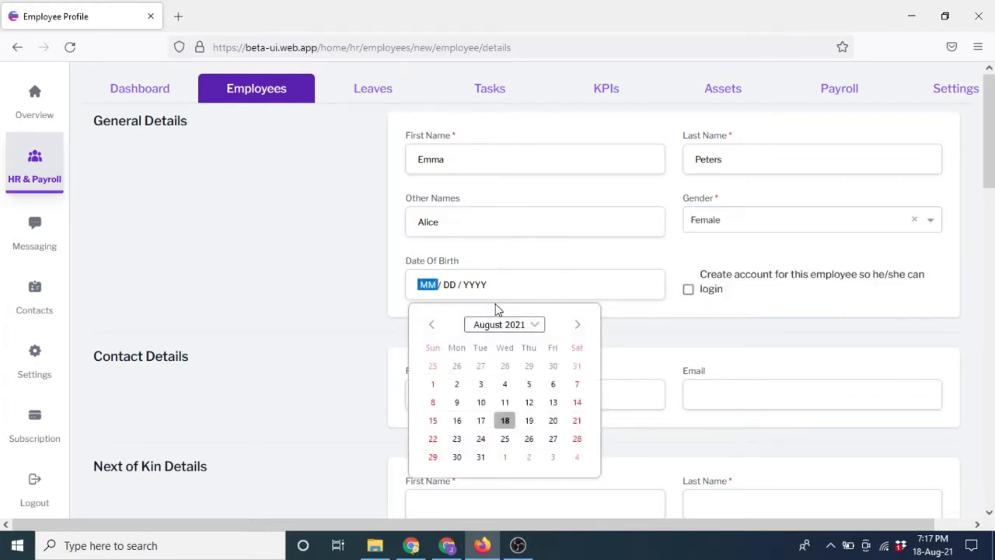
{"action": "left_click", "coordinate": [481, 385]}
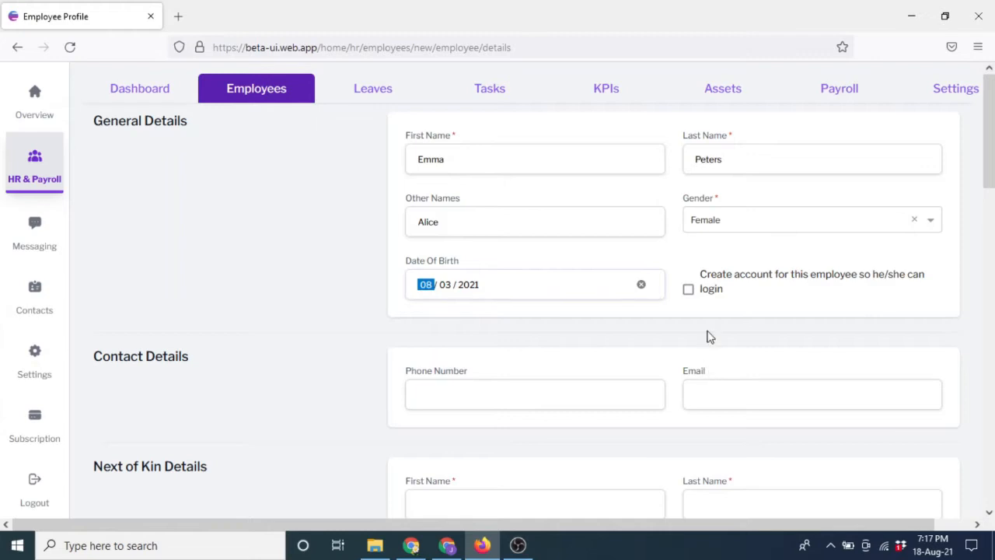
{"action": "left_click", "coordinate": [687, 293]}
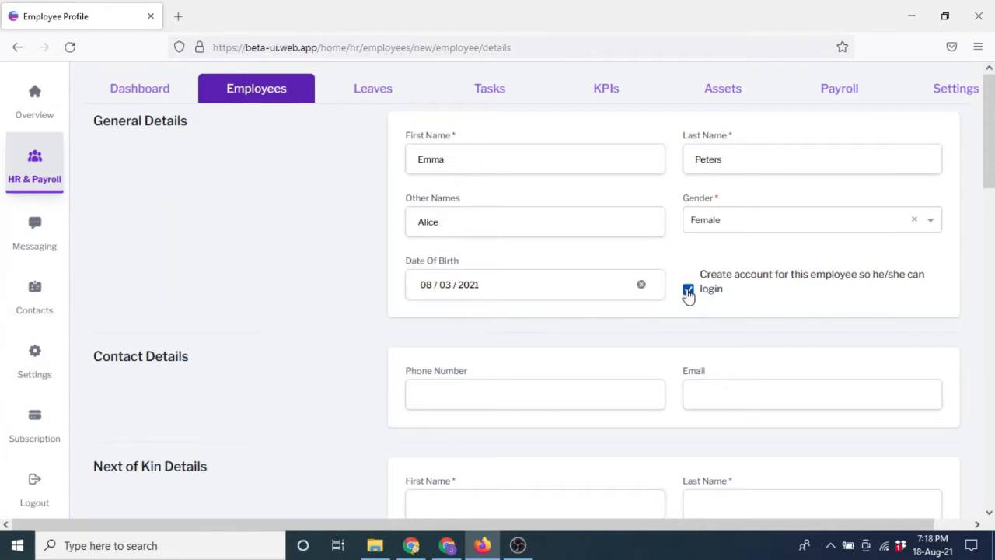
Enter the employee's phone number, accepting a suggested number.
{"action": "left_click", "coordinate": [481, 395]}
{"action": "type", "text": "02"}
{"action": "key", "text": "BackSpace"}
{"action": "type", "text": "7"}
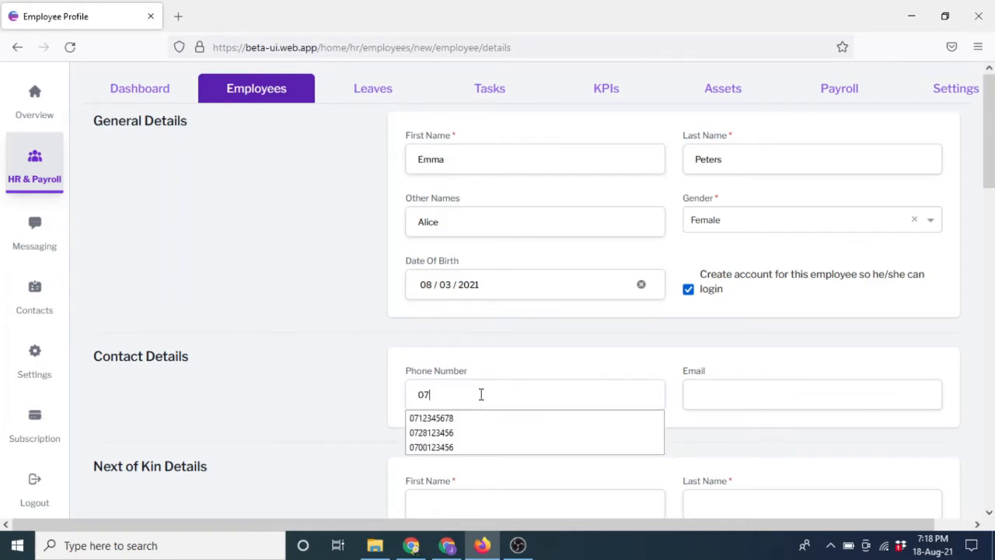
{"action": "left_click", "coordinate": [441, 433]}
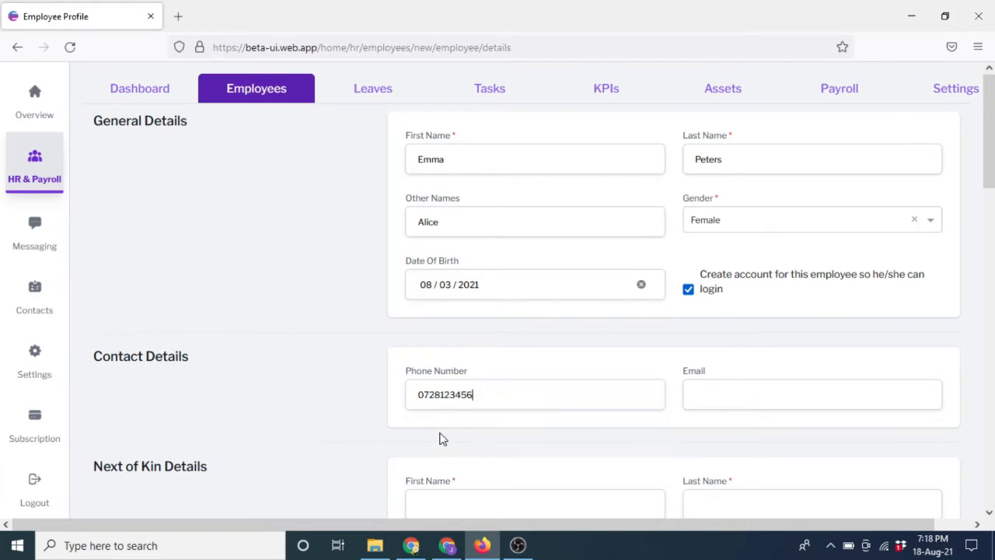
Enter the employee's e-mail address in Contact Details.
{"action": "left_click", "coordinate": [729, 393]}
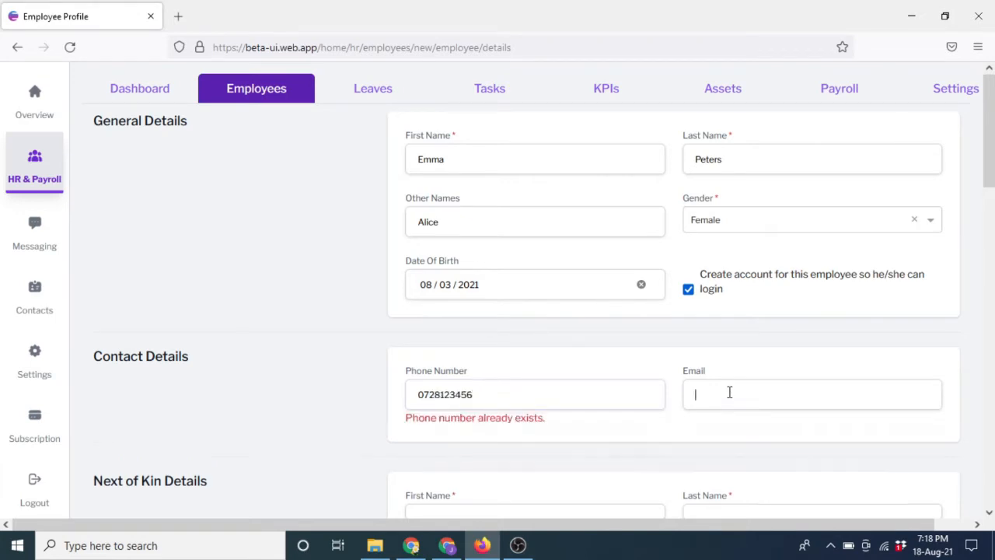
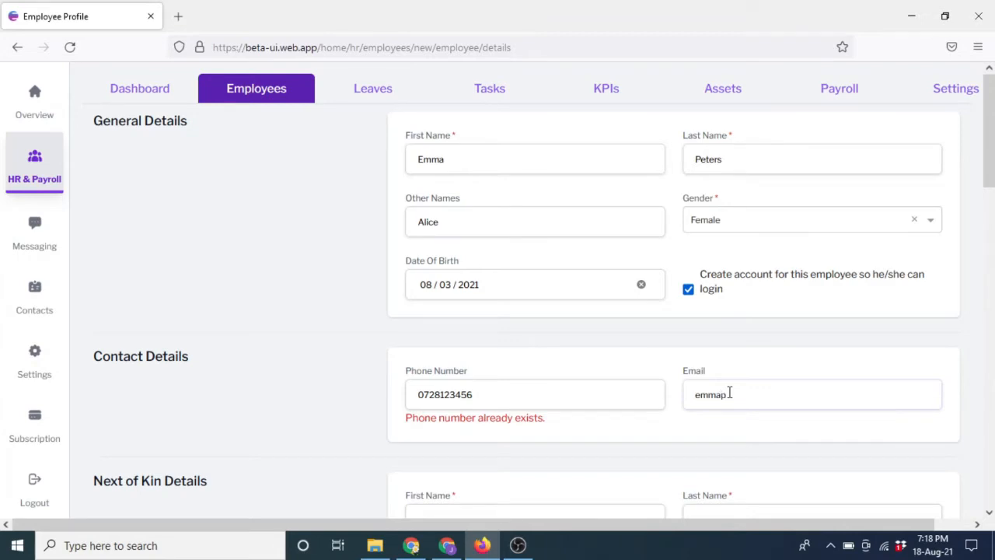
Change the phone number's last digit to clear the duplicate-number error.
{"action": "left_click", "coordinate": [474, 395]}
{"action": "key", "text": "BackSpace"}
{"action": "type", "text": "7"}
{"action": "left_click", "coordinate": [589, 431]}
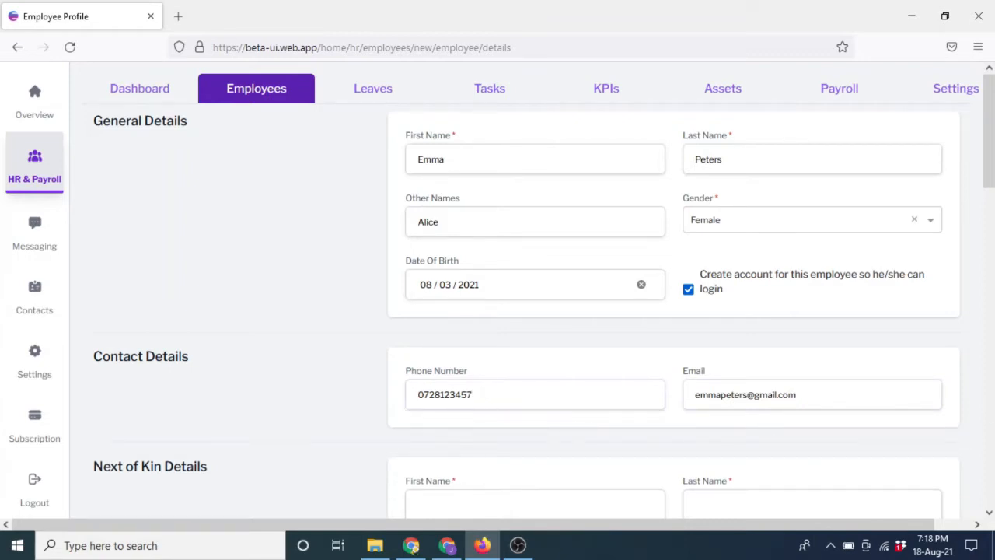
{"action": "left_click_drag", "start_coordinate": [992, 132], "coordinate": [992, 195]}
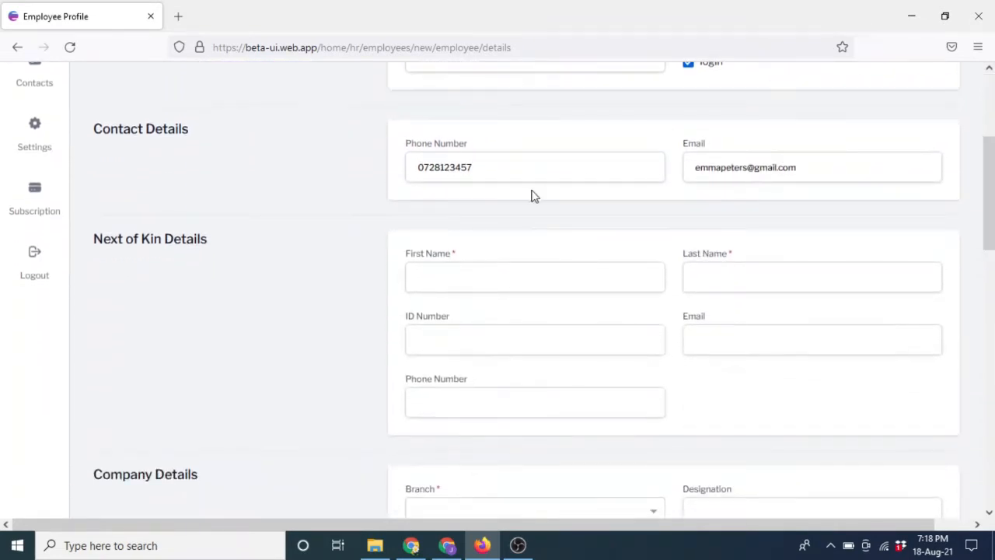
Enter the next of kin's first and last names.
{"action": "left_click", "coordinate": [501, 282]}
{"action": "left_click", "coordinate": [748, 278]}
Add the next of kin's ID number, e-mail address and phone number.
{"action": "left_click", "coordinate": [495, 341]}
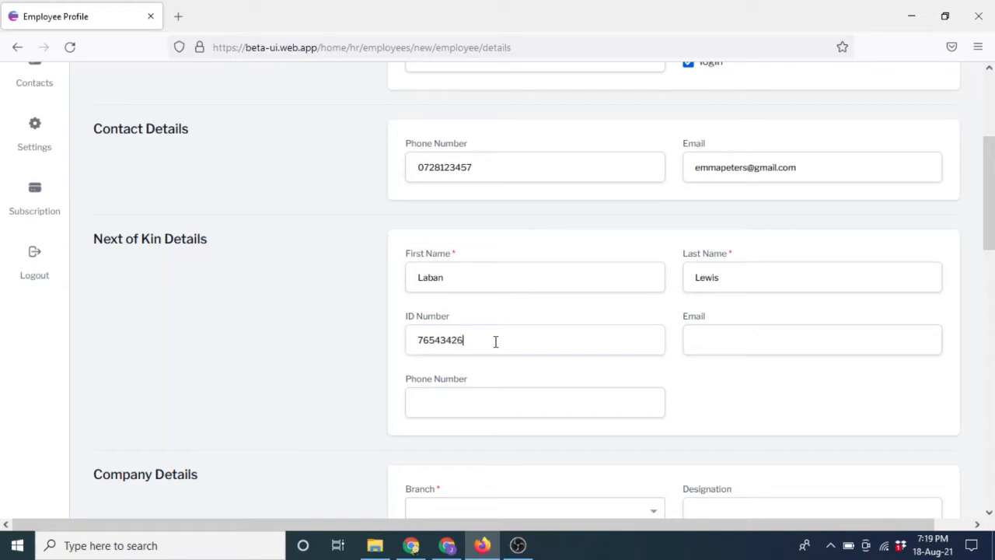
{"action": "left_click", "coordinate": [708, 352]}
{"action": "left_click", "coordinate": [466, 401]}
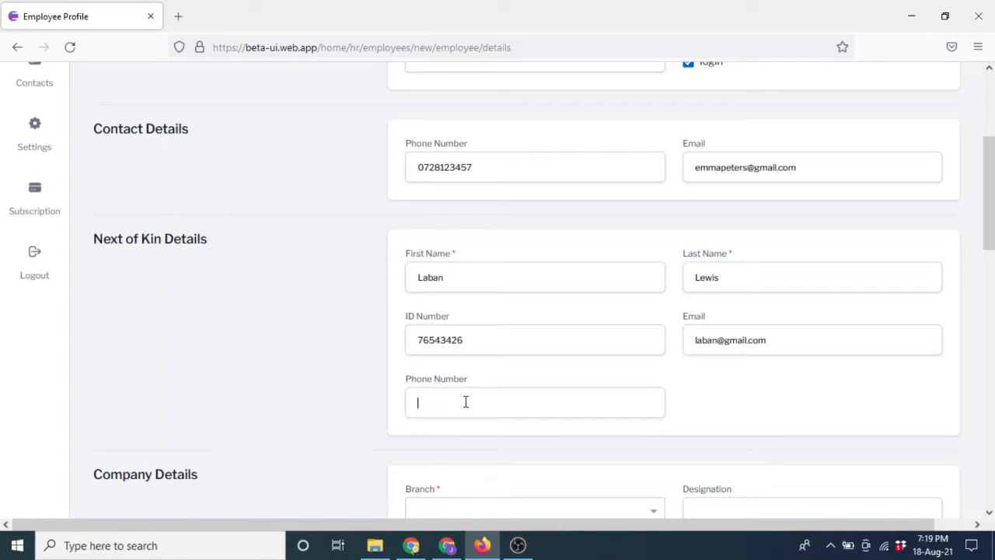
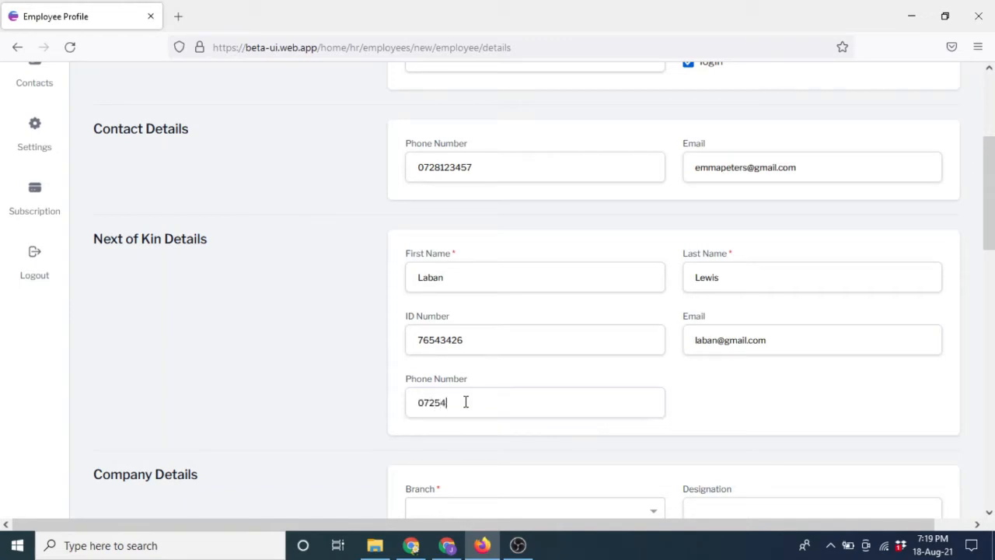
Assign the employee to Mombasa Branch with designation ITIntern.
{"action": "left_click_drag", "start_coordinate": [984, 199], "coordinate": [993, 249]}
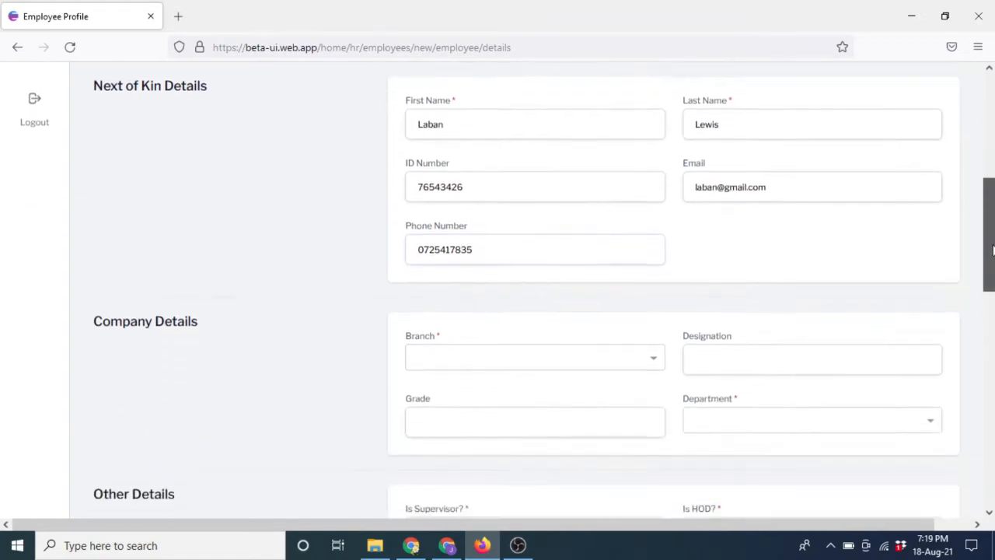
{"action": "scroll", "coordinate": [992, 249], "scroll_direction": "down", "scroll_amount": 3}
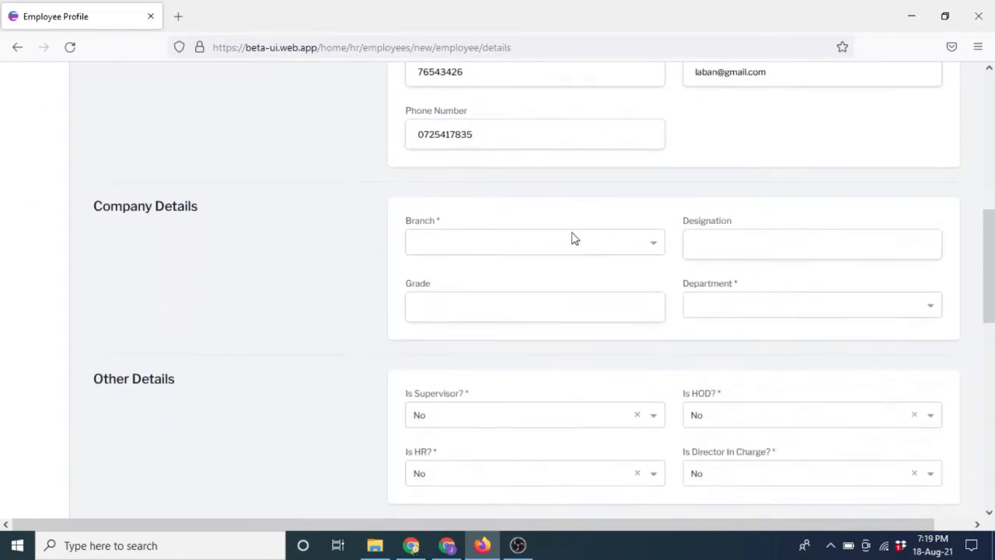
{"action": "left_click", "coordinate": [627, 255]}
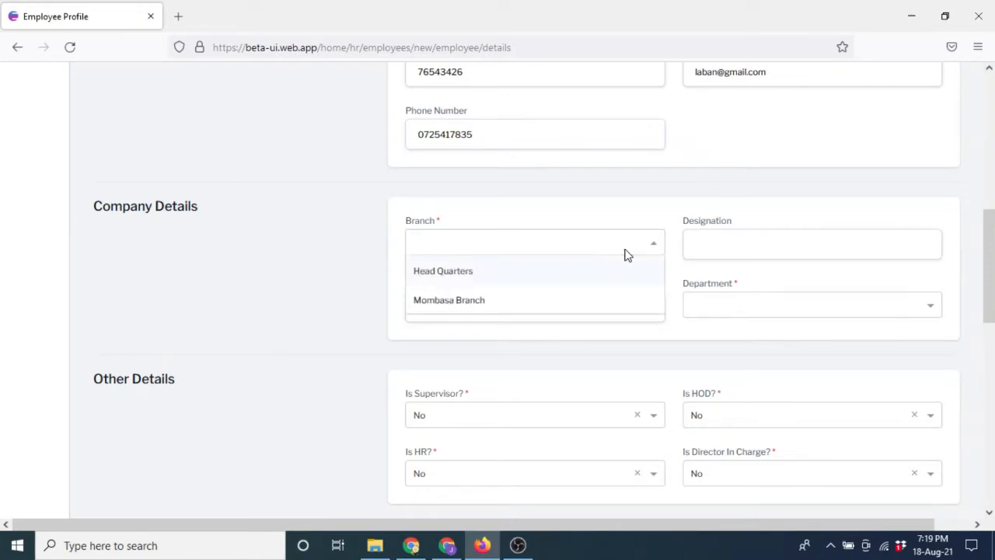
{"action": "left_click", "coordinate": [477, 304]}
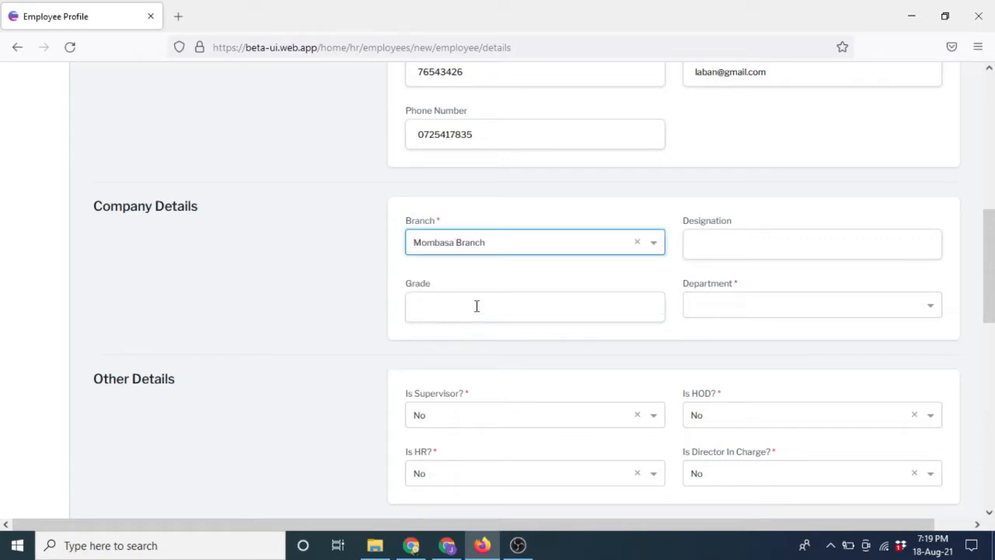
{"action": "left_click", "coordinate": [762, 248]}
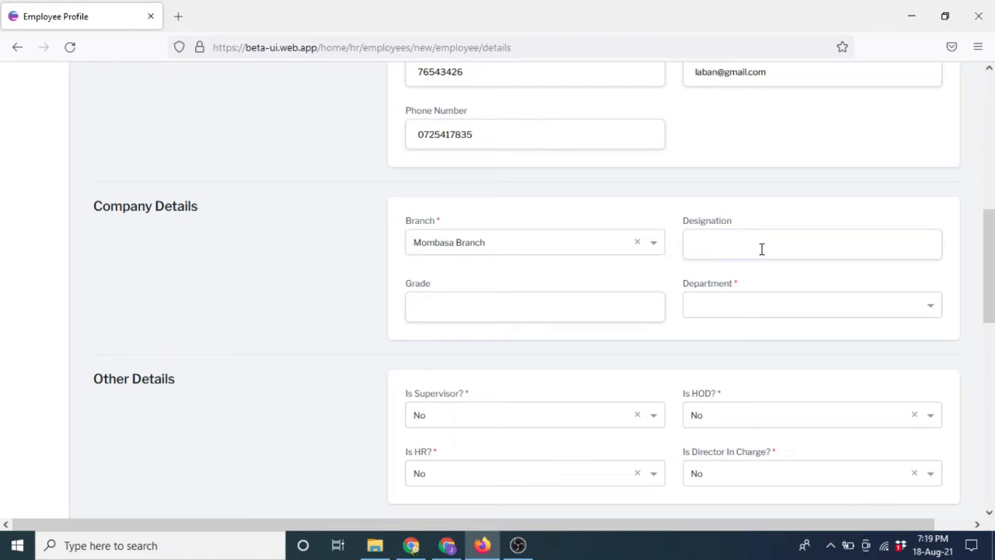
{"action": "type", "text": "ITIntern"}
Set the employee's grade to E and department to IT.
{"action": "left_click", "coordinate": [523, 311]}
{"action": "type", "text": "E"}
{"action": "left_click", "coordinate": [762, 312]}
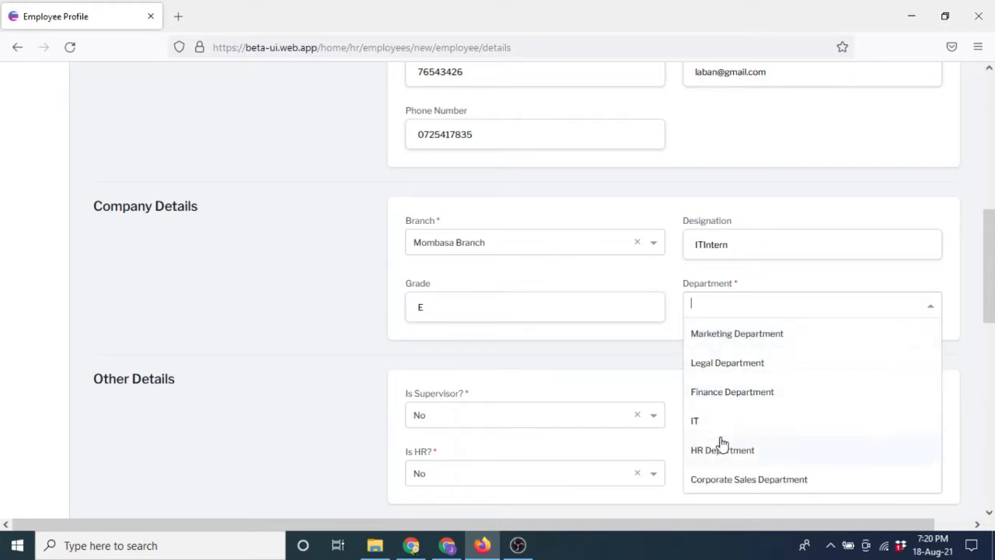
{"action": "left_click", "coordinate": [699, 425]}
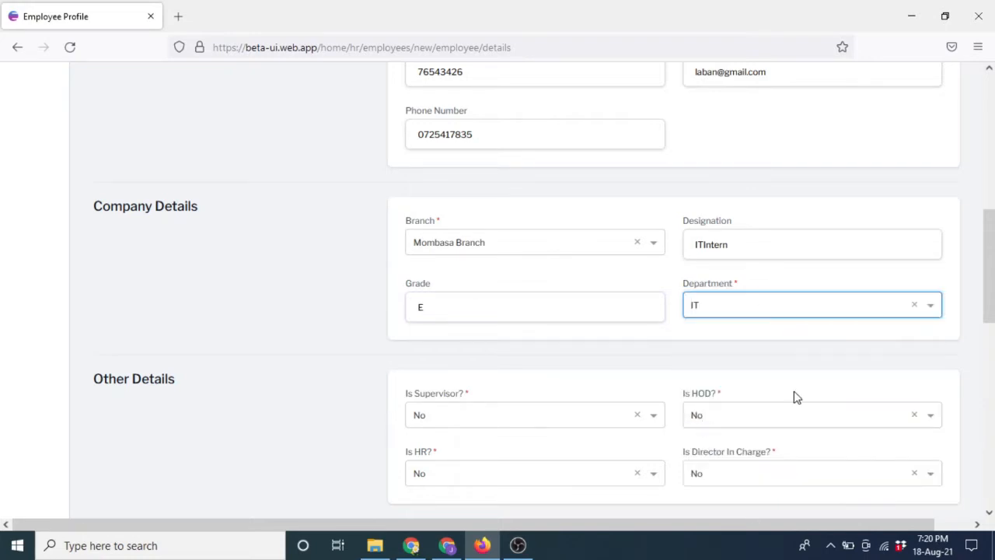
{"action": "scroll", "coordinate": [992, 301], "scroll_direction": "down", "scroll_amount": 5}
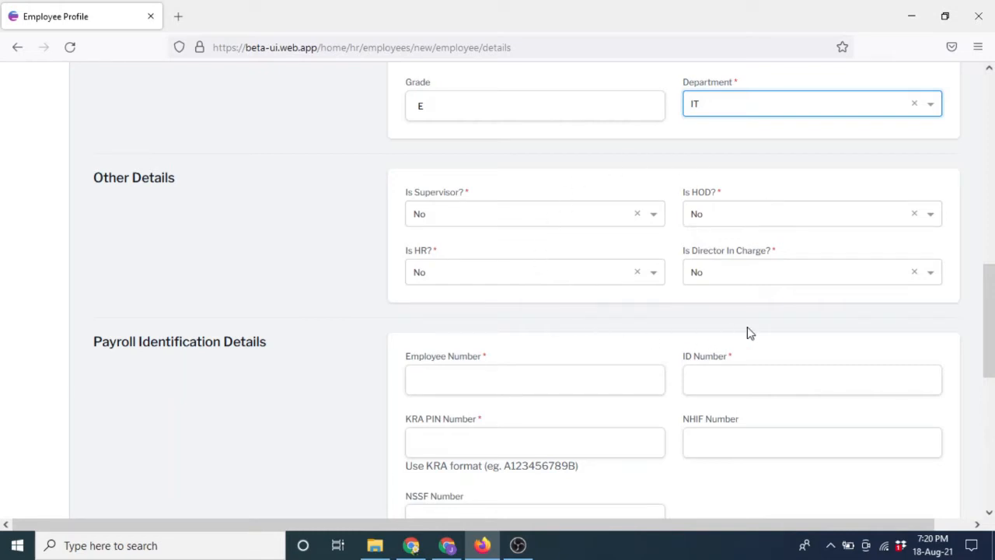
Confirm Is HR? stays No and move down to Payroll Identification Details.
{"action": "left_click", "coordinate": [656, 282]}
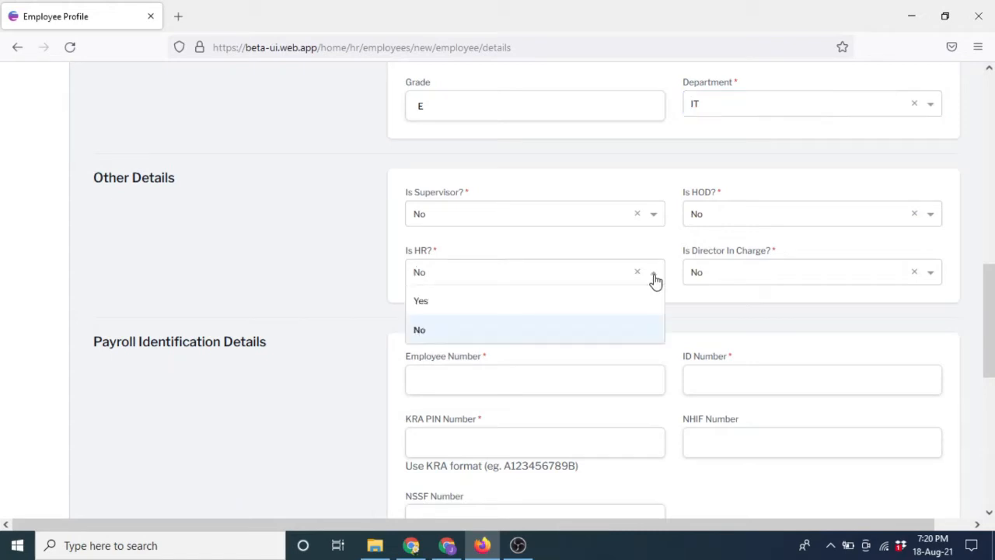
{"action": "left_click", "coordinate": [712, 301]}
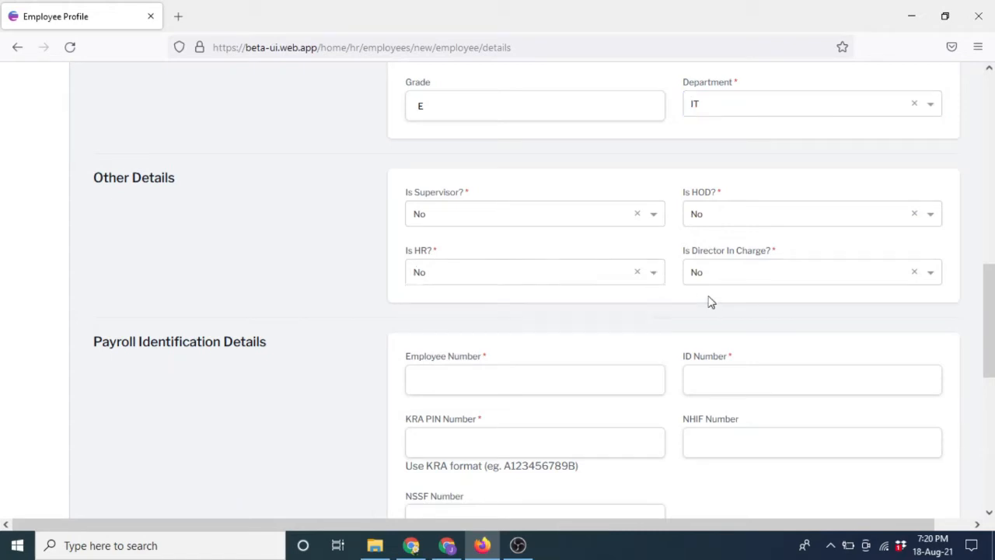
{"action": "left_click_drag", "start_coordinate": [990, 272], "coordinate": [992, 343]}
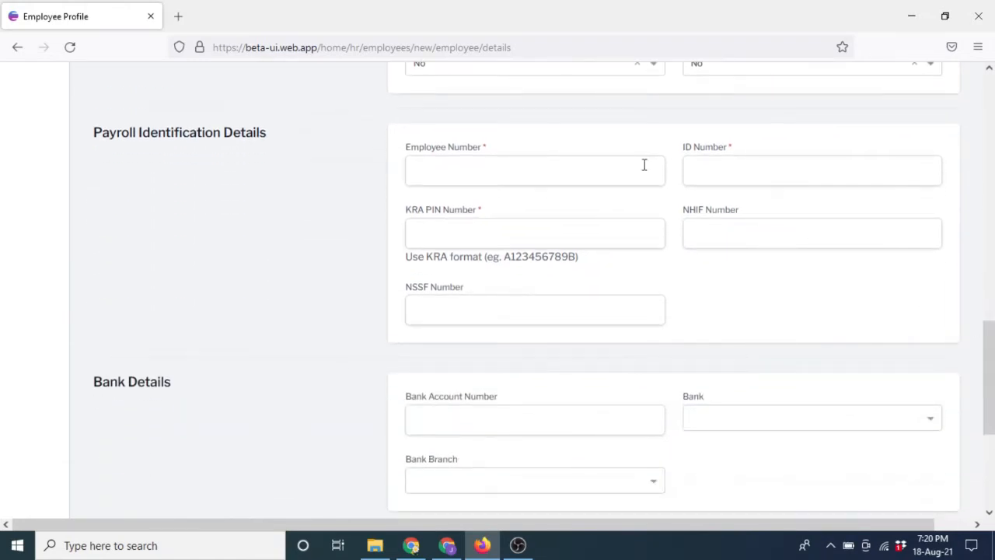
Enter the employee number, ID number, KRA PIN and NHIF number.
{"action": "left_click", "coordinate": [541, 169]}
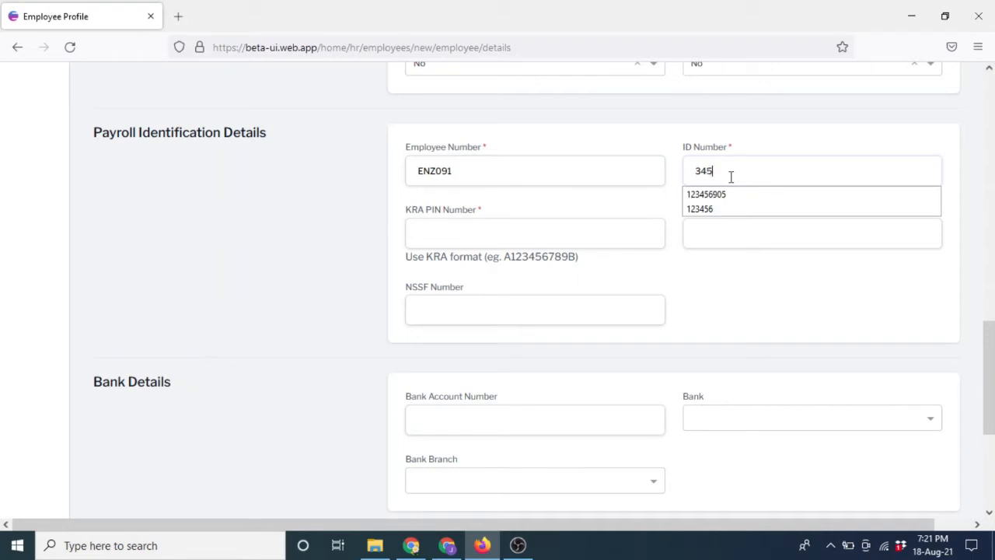
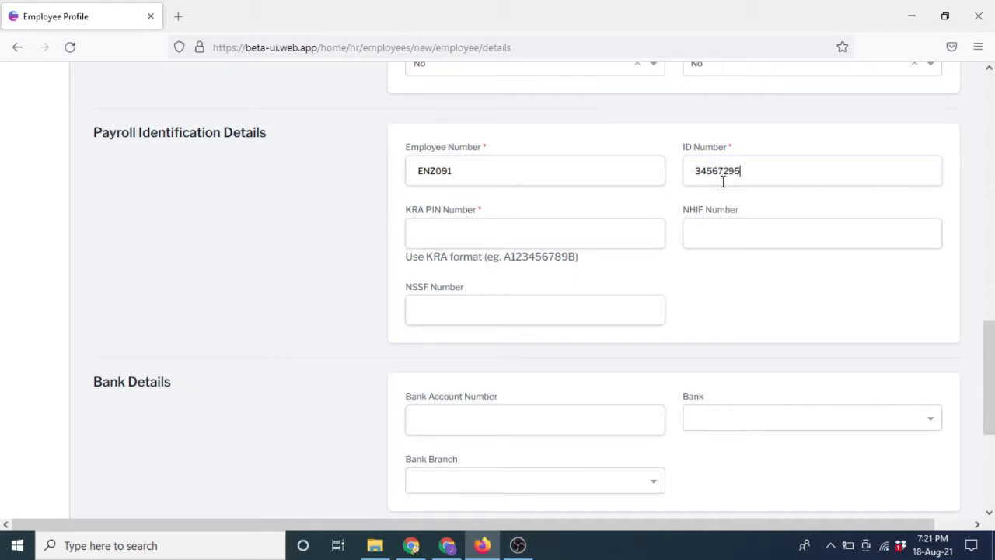
{"action": "left_click", "coordinate": [484, 233]}
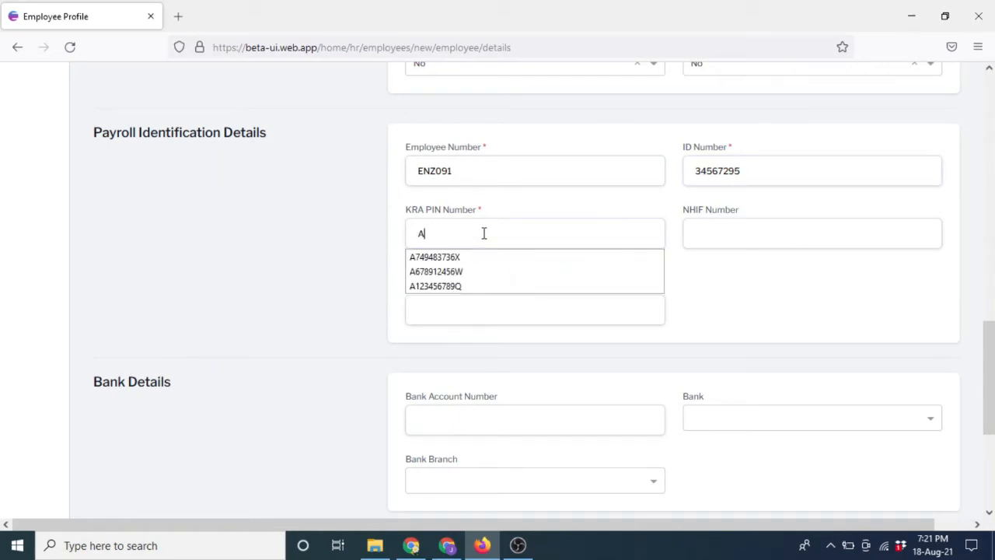
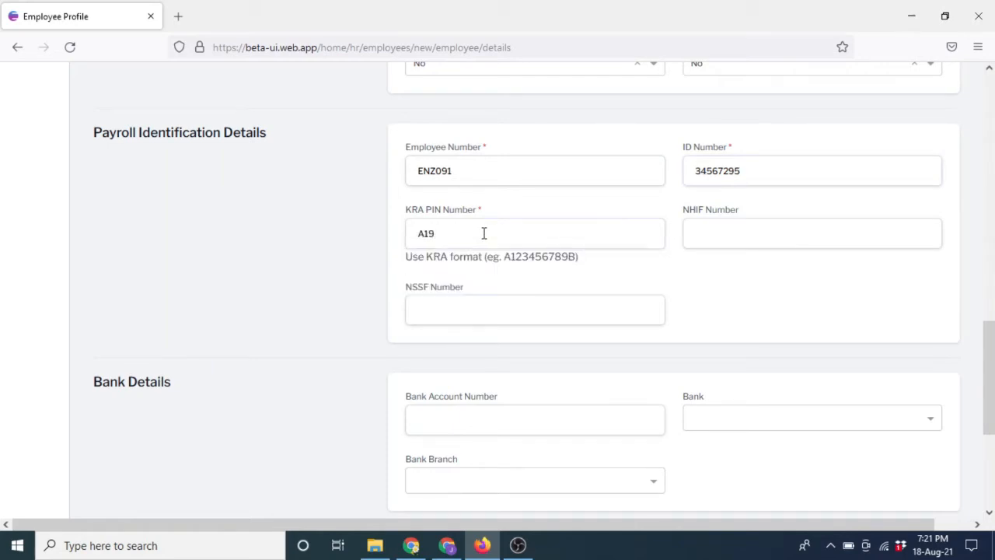
{"action": "left_click", "coordinate": [724, 237]}
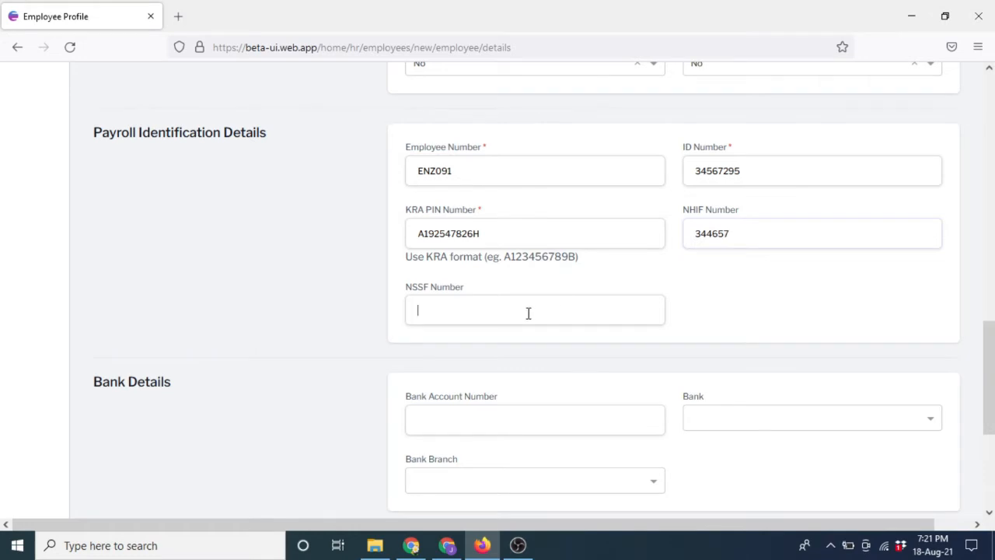
{"action": "scroll", "coordinate": [499, 205], "scroll_direction": "down", "scroll_amount": 3}
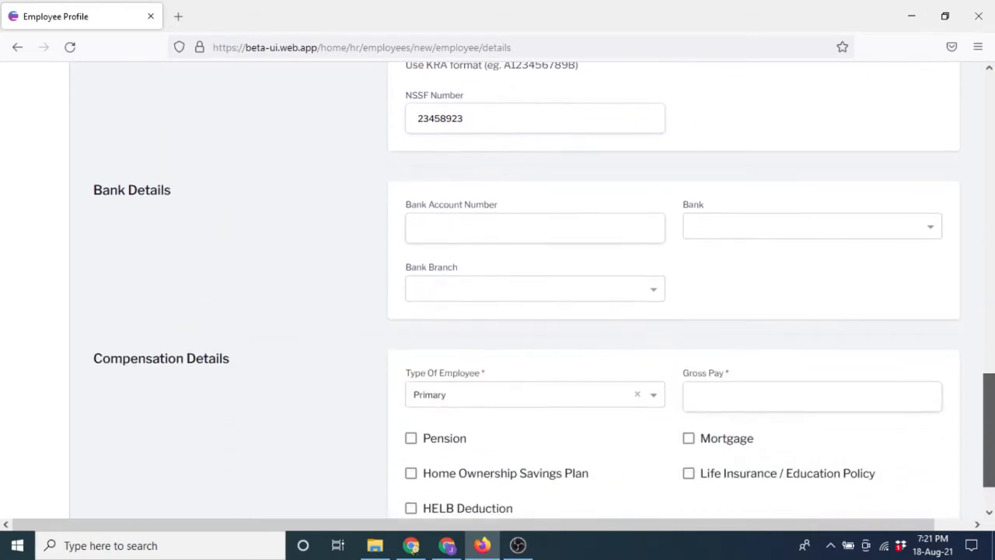
Enter the bank account number and choose Standard Chartered Bank, Kitale branch.
{"action": "left_click", "coordinate": [481, 207]}
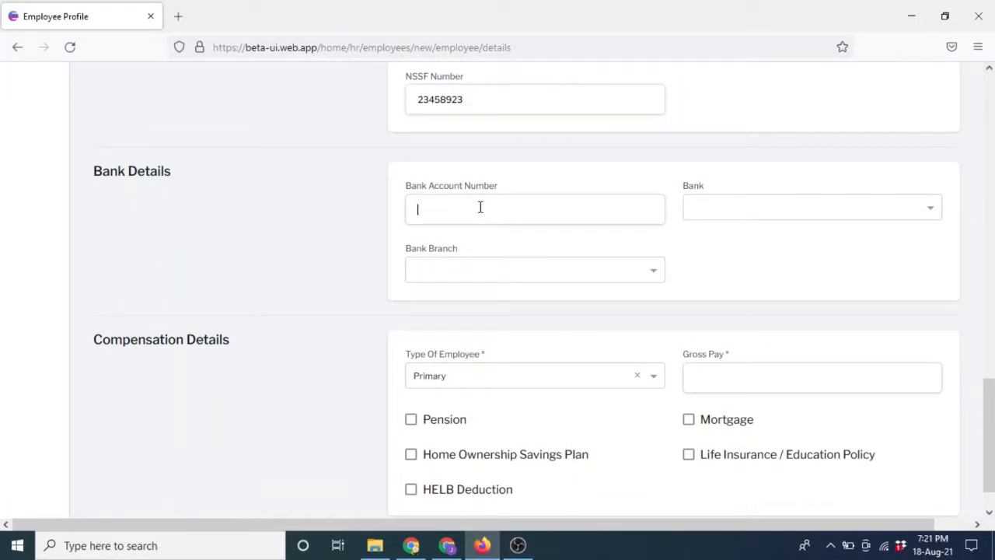
{"action": "left_click", "coordinate": [480, 207]}
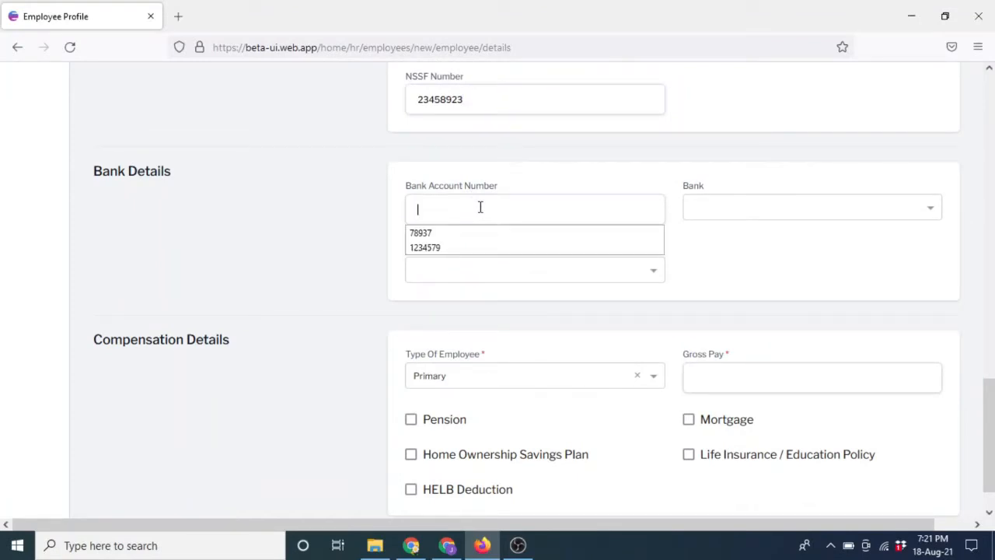
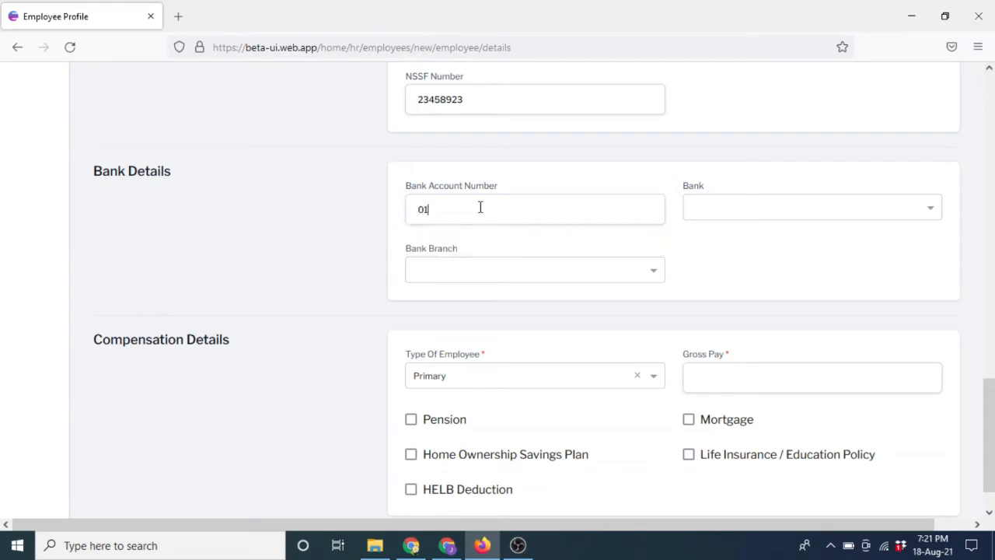
{"action": "left_click", "coordinate": [896, 217]}
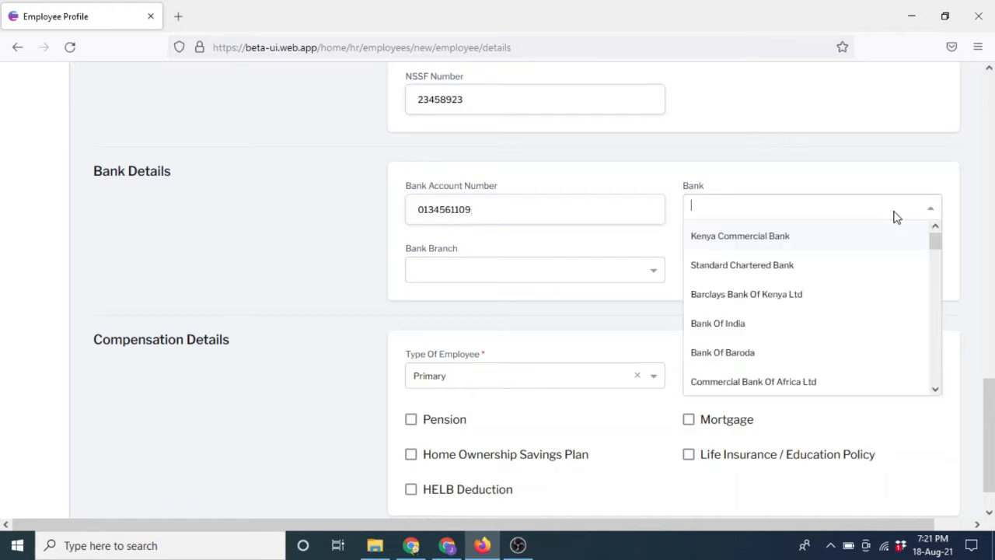
{"action": "left_click", "coordinate": [755, 276]}
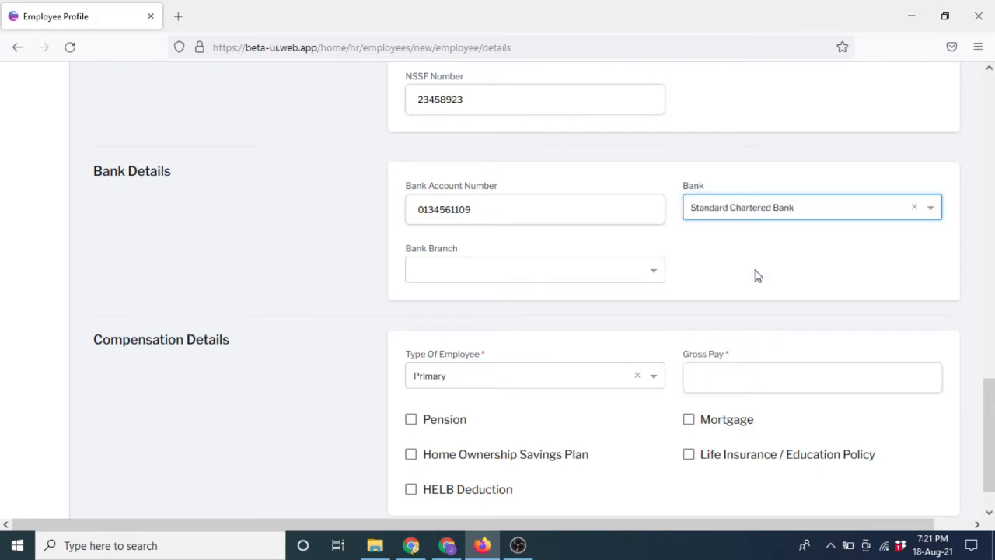
{"action": "left_click", "coordinate": [652, 273]}
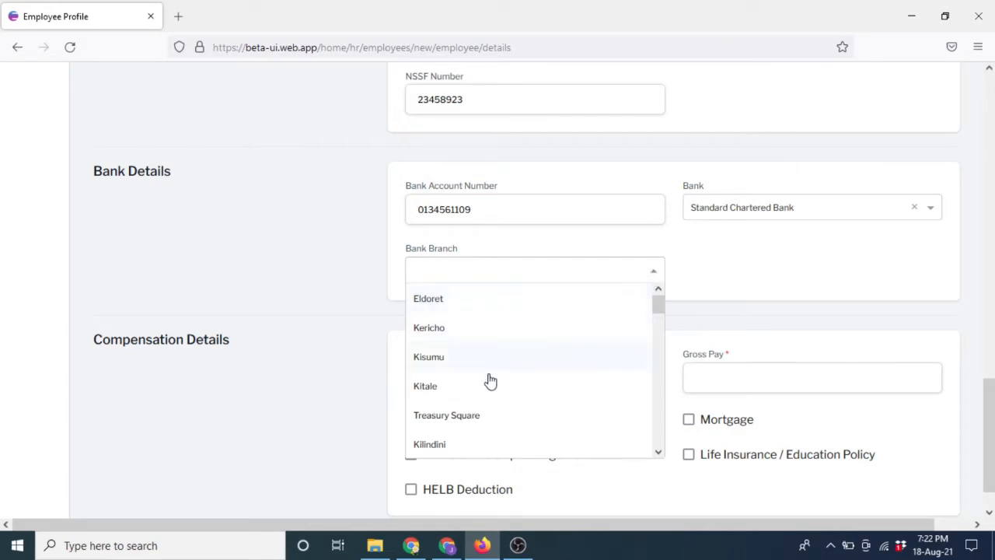
{"action": "left_click", "coordinate": [437, 389]}
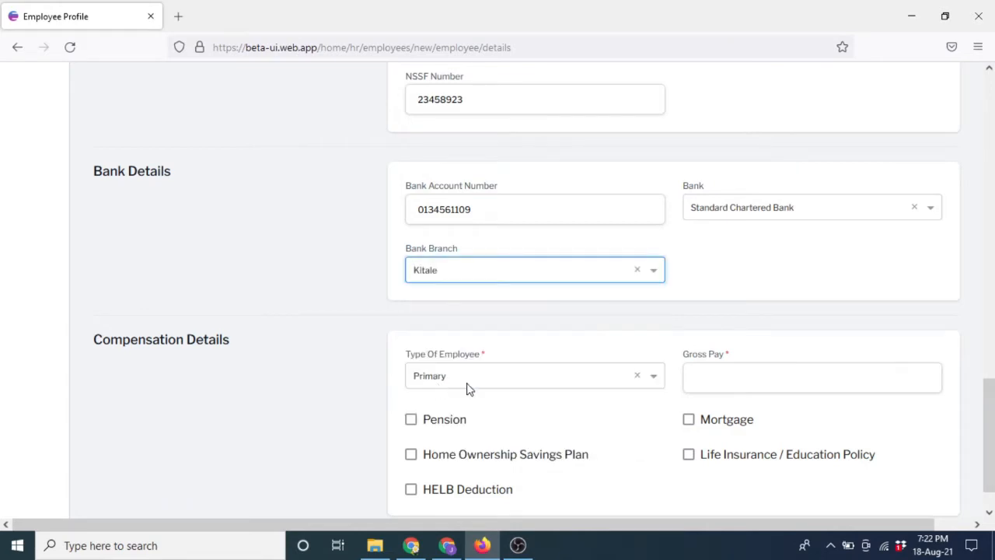
{"action": "left_click_drag", "start_coordinate": [988, 390], "coordinate": [990, 410]}
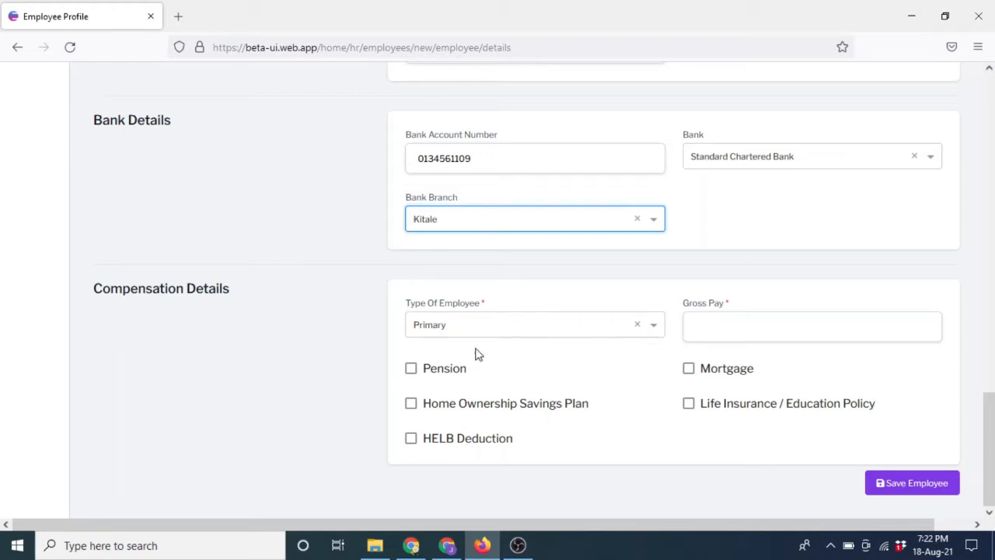
Keep employee type Primary and enter 40000 as the gross pay.
{"action": "left_click", "coordinate": [653, 330]}
{"action": "left_click", "coordinate": [652, 329]}
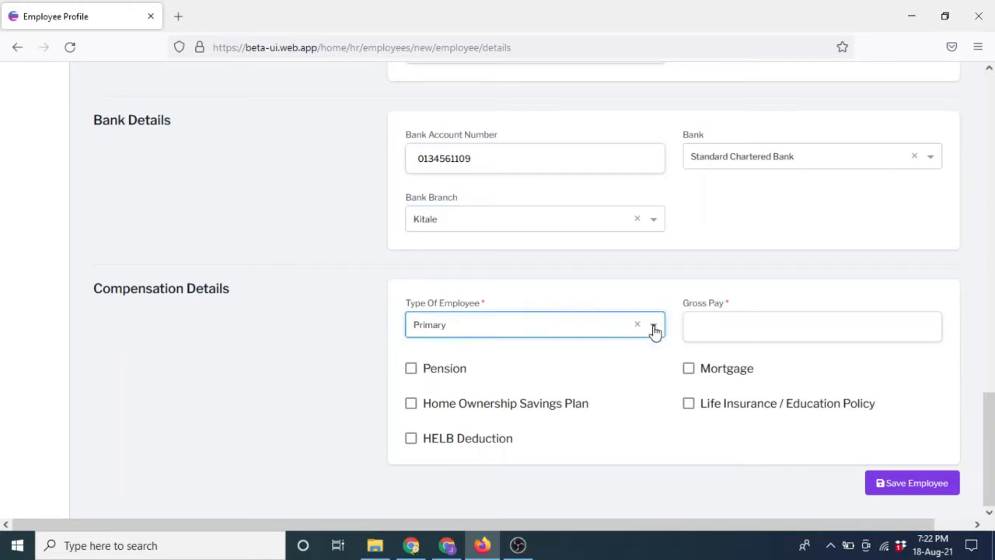
{"action": "left_click", "coordinate": [759, 328]}
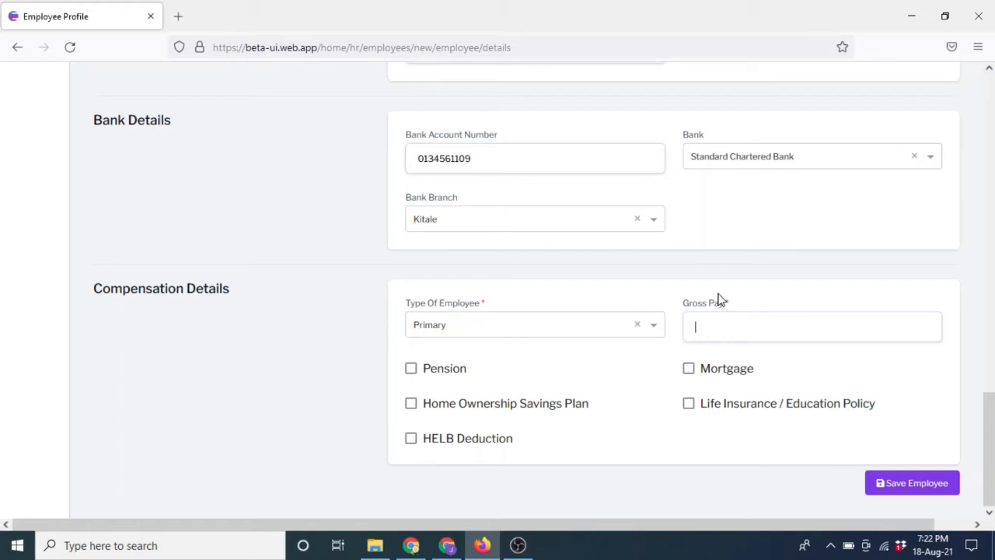
{"action": "left_click", "coordinate": [718, 335]}
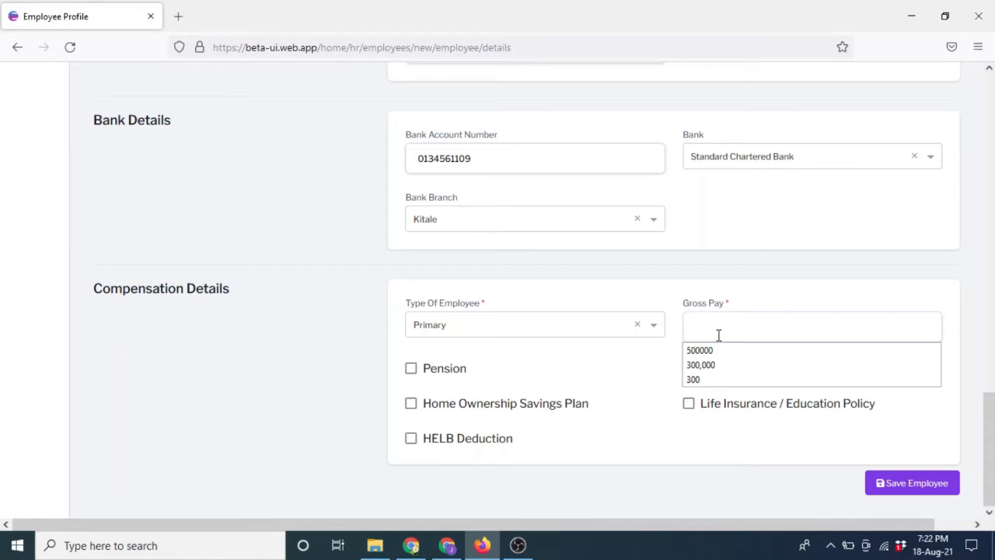
{"action": "type", "text": "40"}
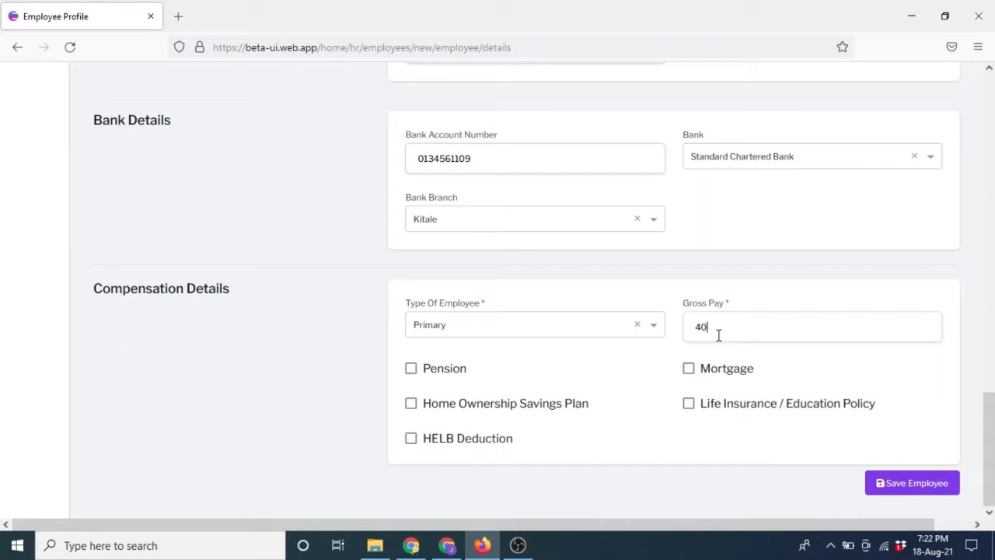
{"action": "type", "text": "000"}
Try a 7000 HELB deduction, untick it again, and save the employee.
{"action": "left_click", "coordinate": [411, 440]}
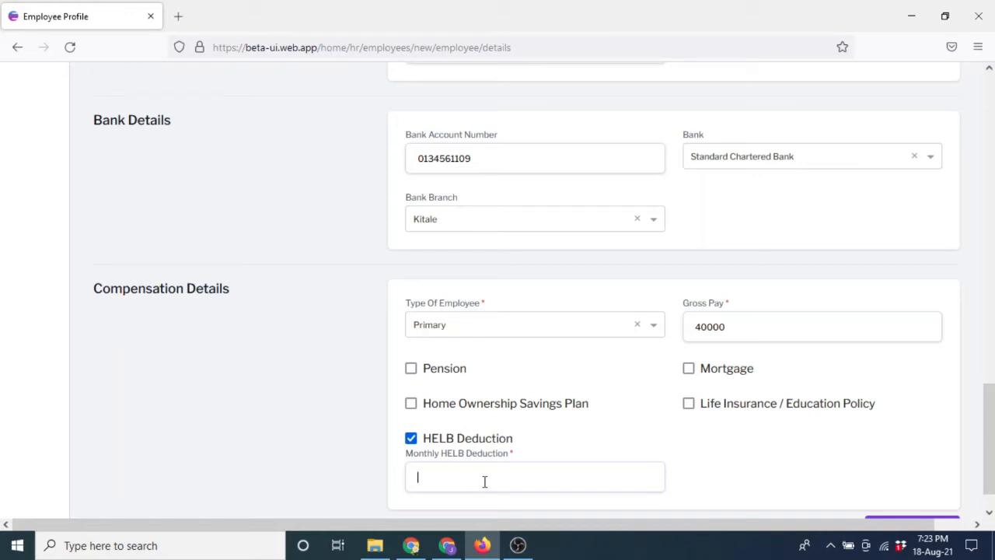
{"action": "type", "text": "7000"}
{"action": "left_click", "coordinate": [411, 440]}
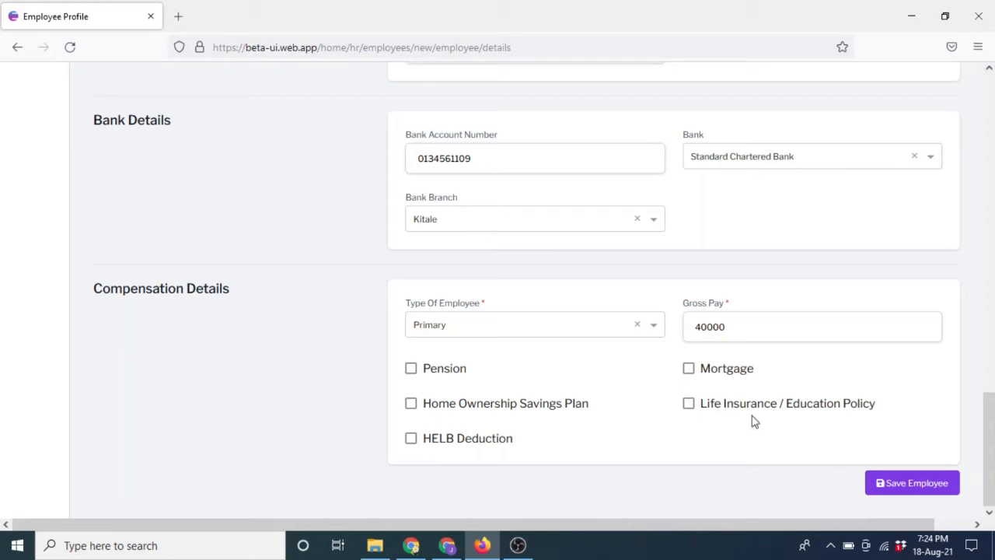
{"action": "left_click", "coordinate": [908, 485]}
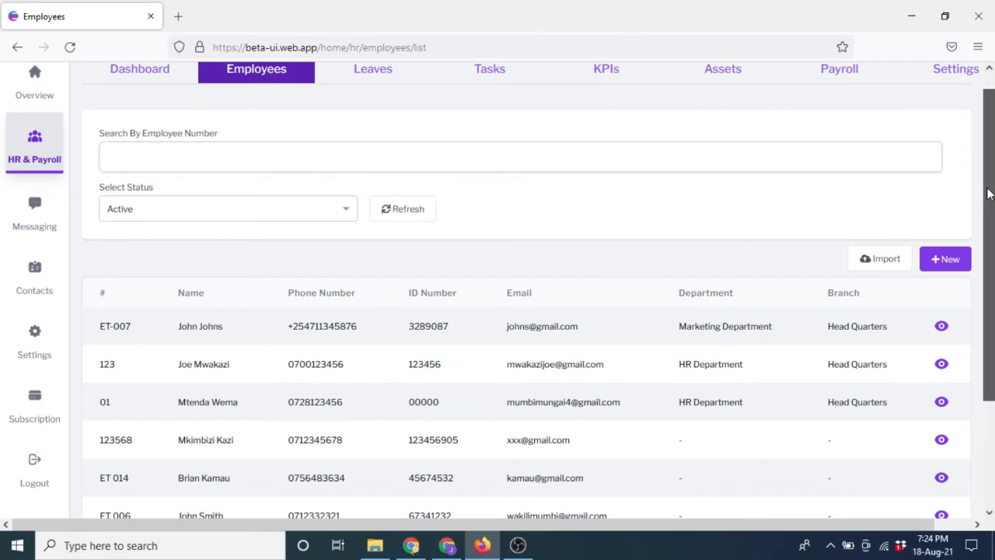
Scroll the Employees list down to the new ENZ091 row.
{"action": "left_click_drag", "start_coordinate": [985, 192], "coordinate": [990, 293]}
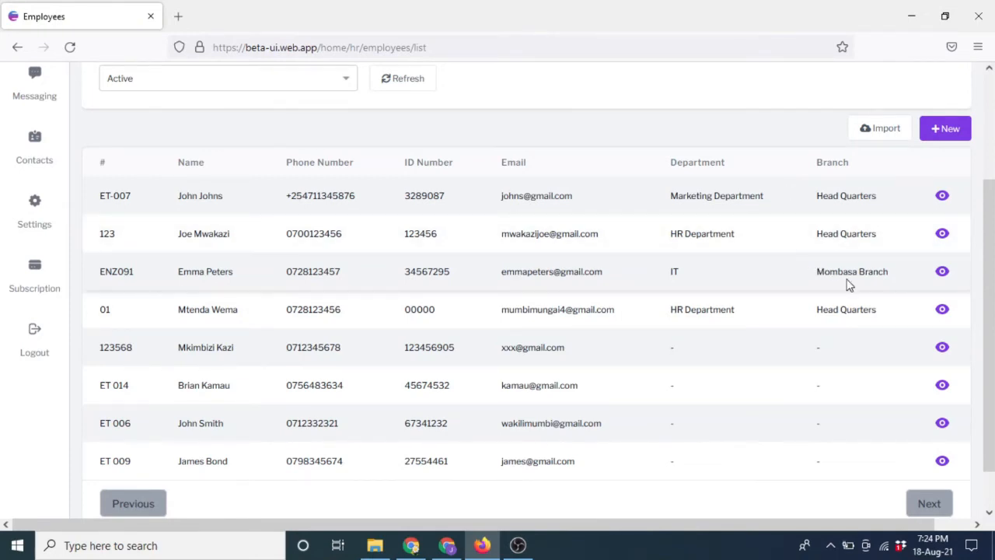
Open the new employee's profile and start a new dependant.
{"action": "left_click", "coordinate": [942, 272]}
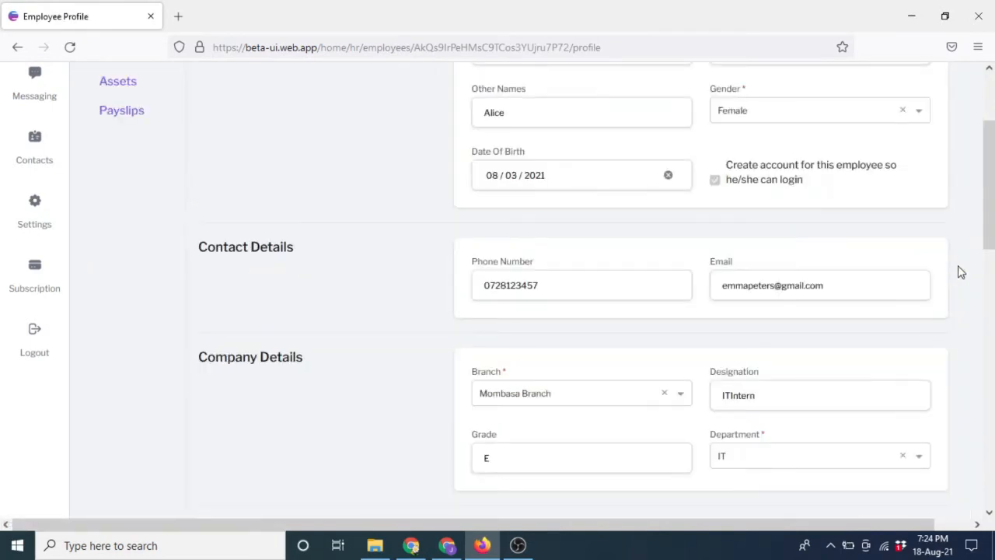
{"action": "left_click_drag", "start_coordinate": [990, 240], "coordinate": [977, 183]}
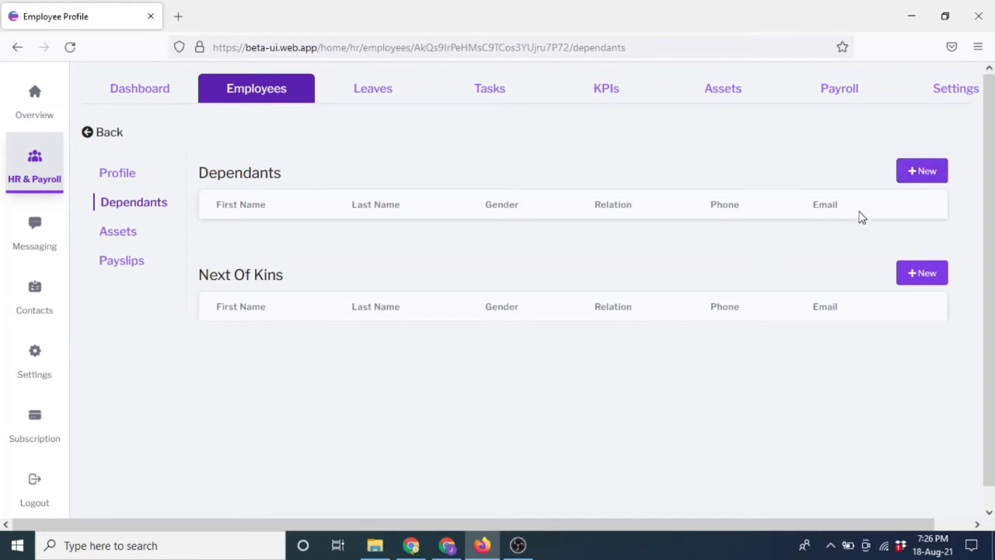
{"action": "left_click", "coordinate": [922, 174]}
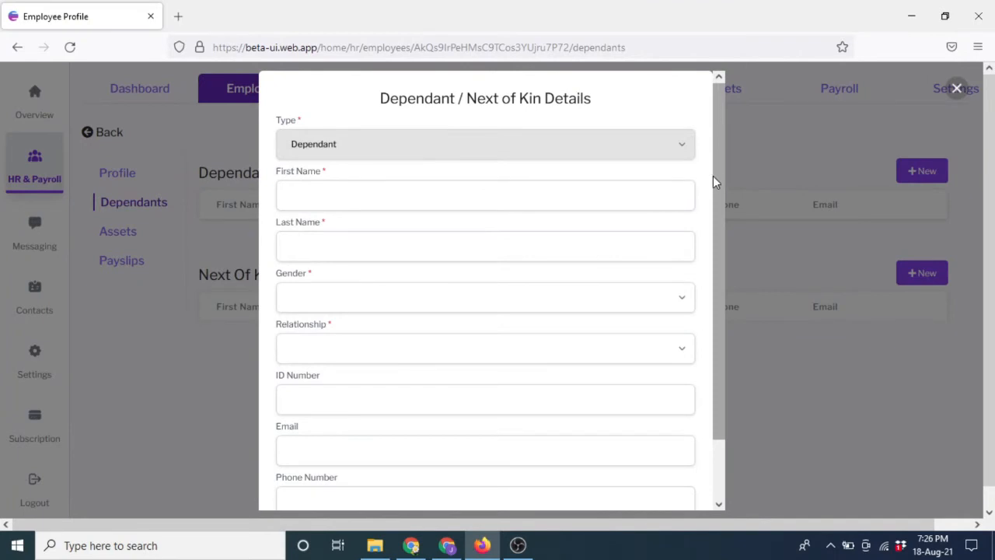
Enter the dependant's first and last name, with gender Male and relationship Child.
{"action": "left_click", "coordinate": [517, 207]}
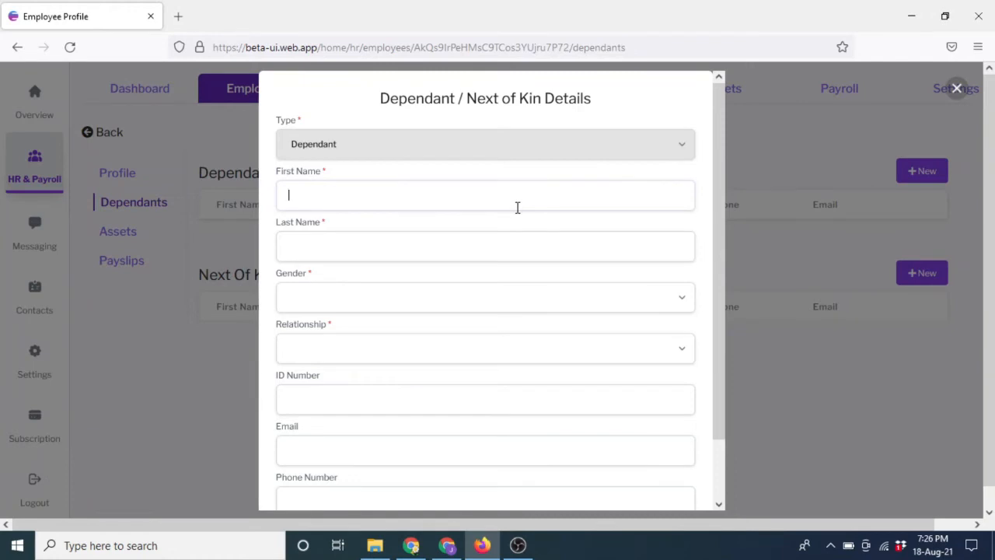
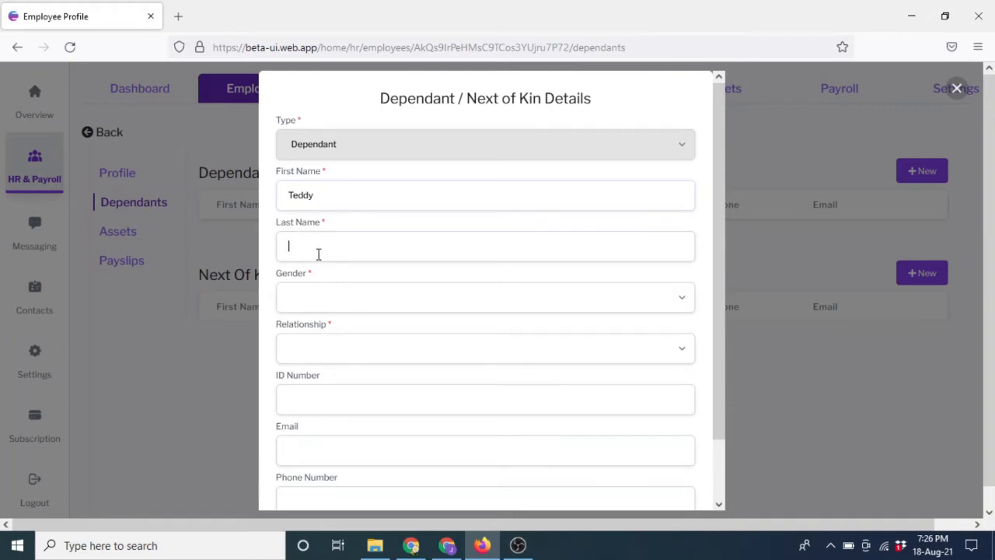
{"action": "left_click", "coordinate": [317, 297]}
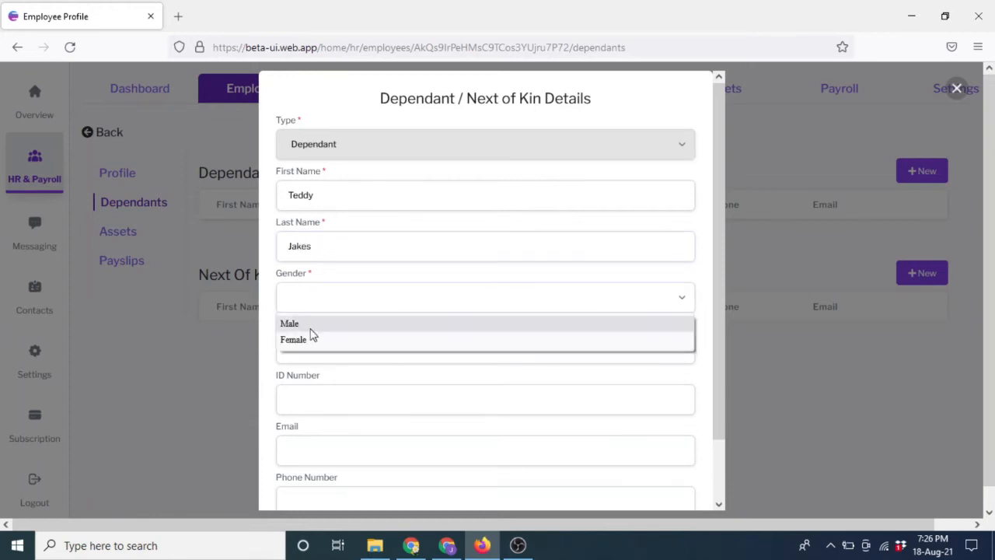
{"action": "left_click", "coordinate": [303, 324]}
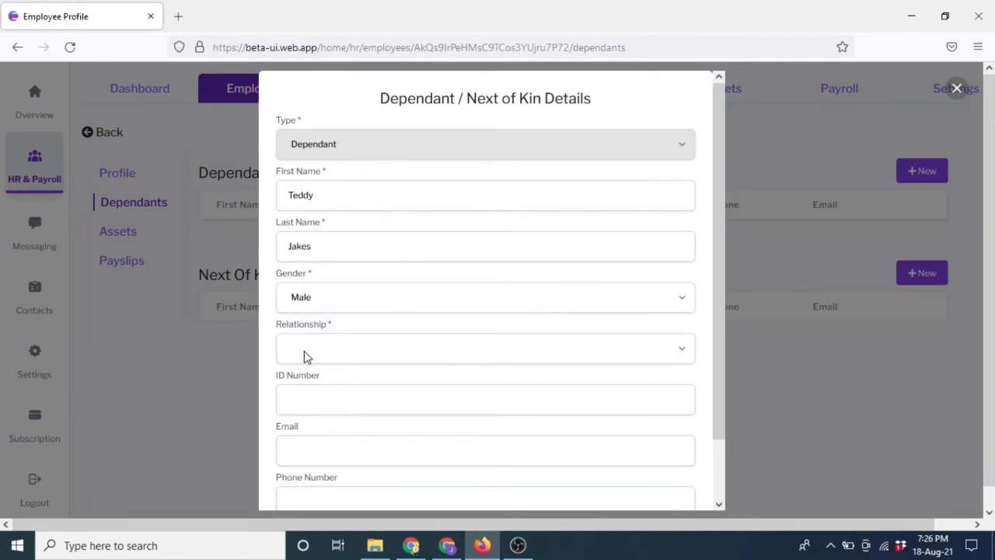
{"action": "left_click", "coordinate": [304, 351]}
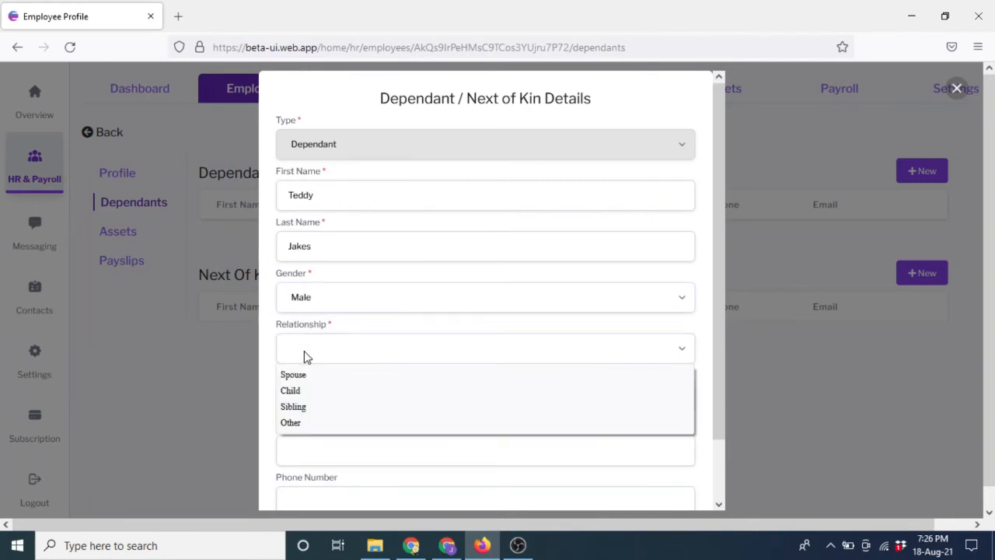
{"action": "left_click", "coordinate": [294, 391]}
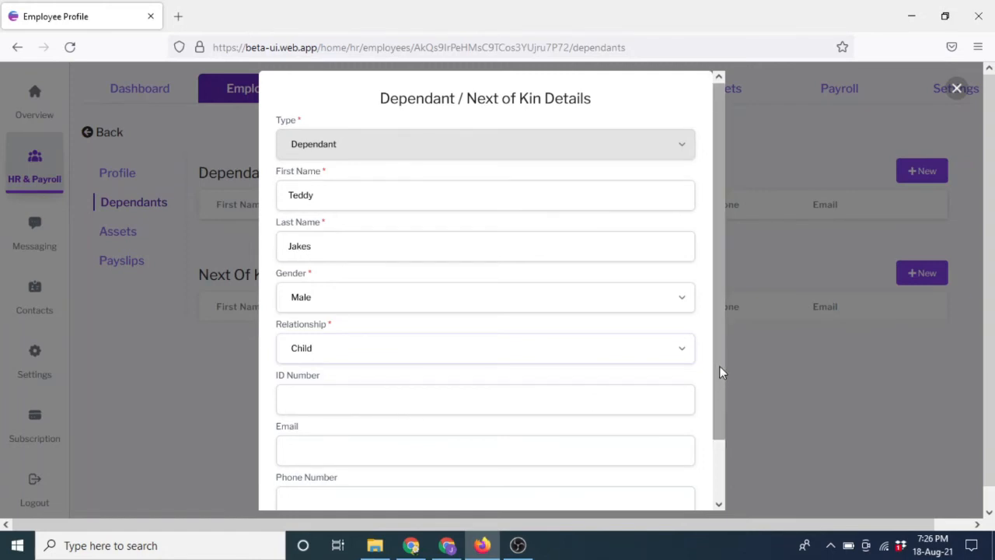
Enter the dependant's phone number and save the dependant.
{"action": "left_click_drag", "start_coordinate": [719, 365], "coordinate": [724, 436]}
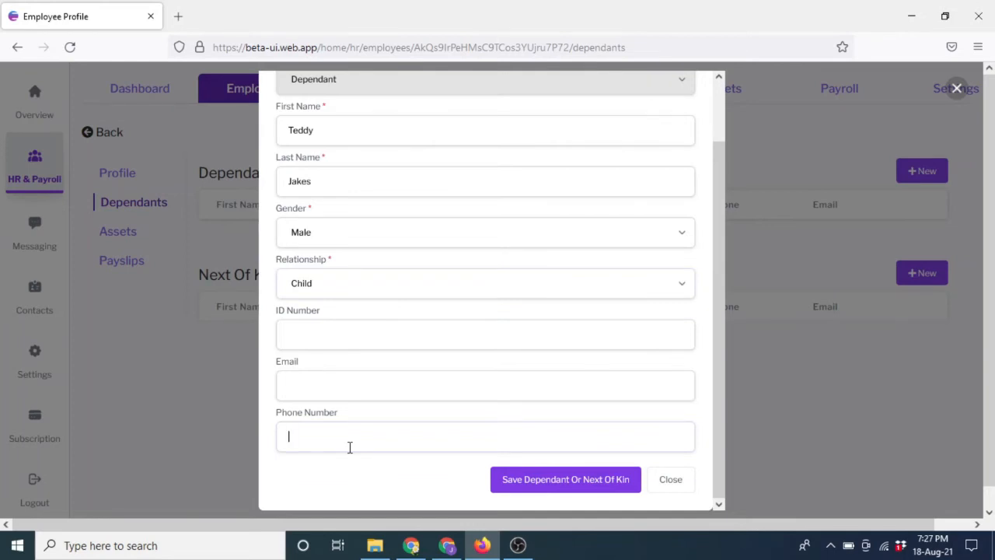
{"action": "left_click", "coordinate": [349, 446]}
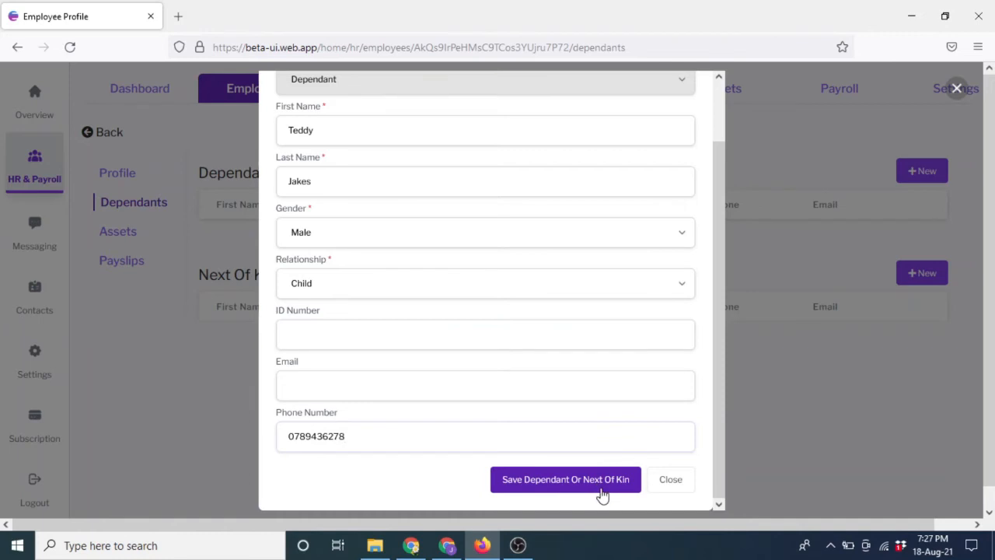
{"action": "left_click", "coordinate": [570, 482]}
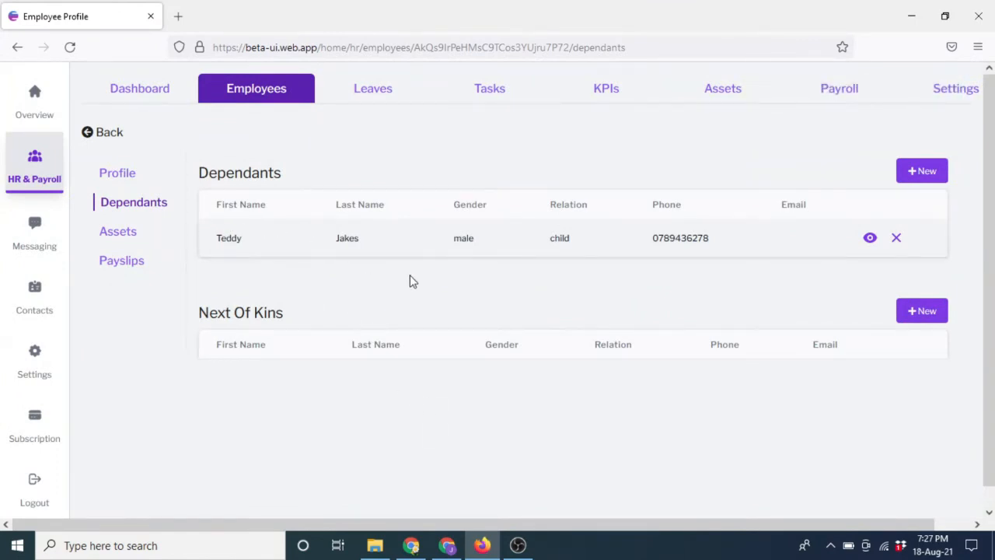
Start a new next of kin with the person's name, gender Male, relationship Spouse.
{"action": "left_click", "coordinate": [925, 314]}
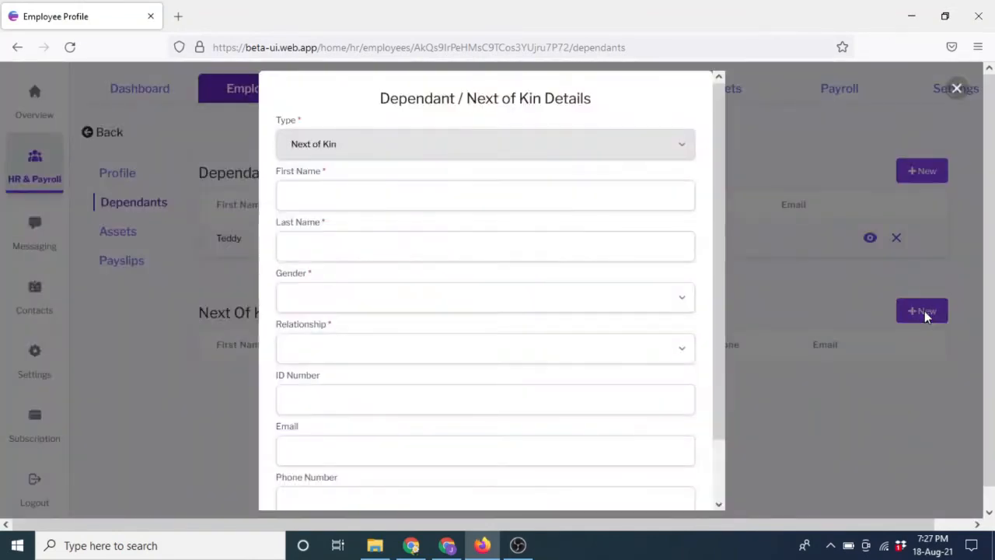
{"action": "left_click", "coordinate": [356, 197]}
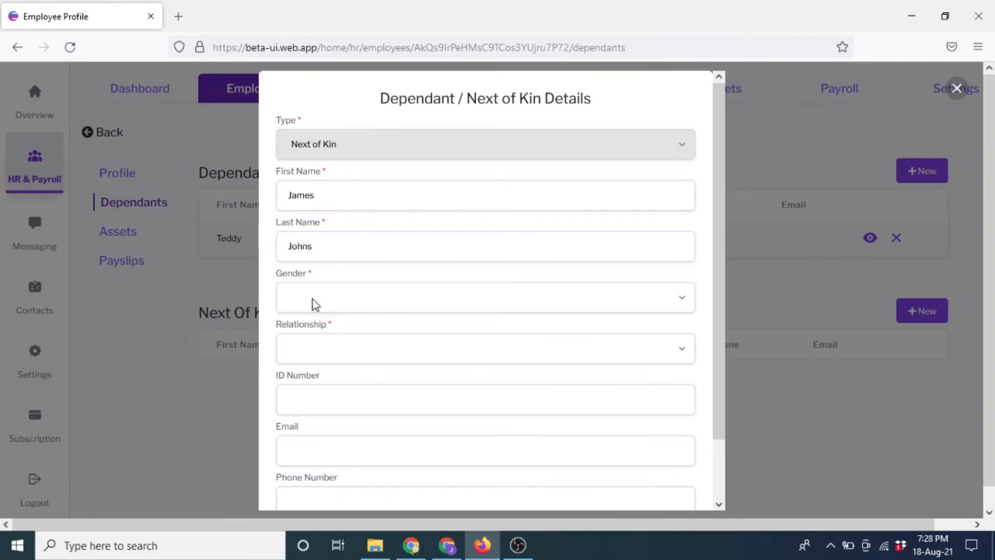
{"action": "left_click", "coordinate": [313, 304]}
{"action": "left_click", "coordinate": [290, 323]}
{"action": "left_click", "coordinate": [304, 352]}
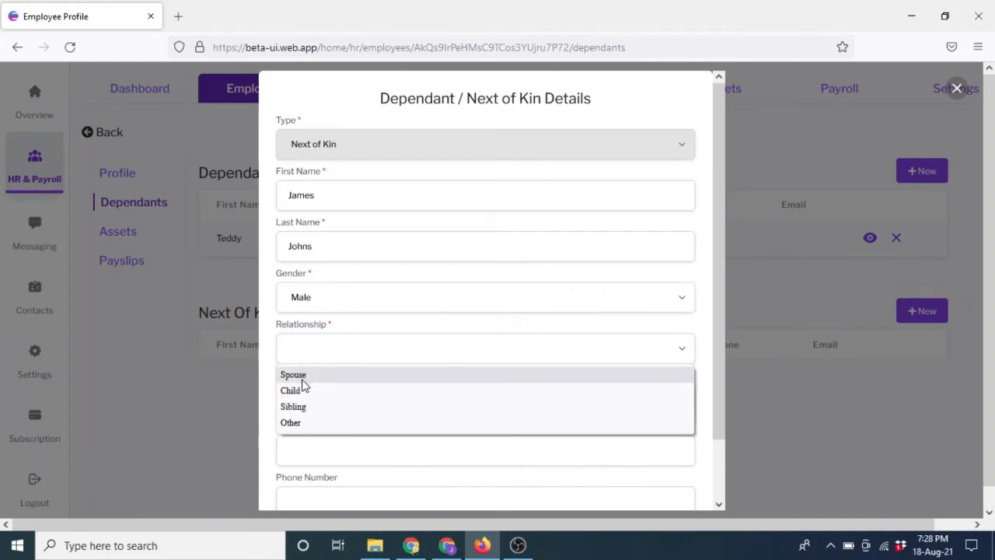
{"action": "left_click", "coordinate": [303, 380]}
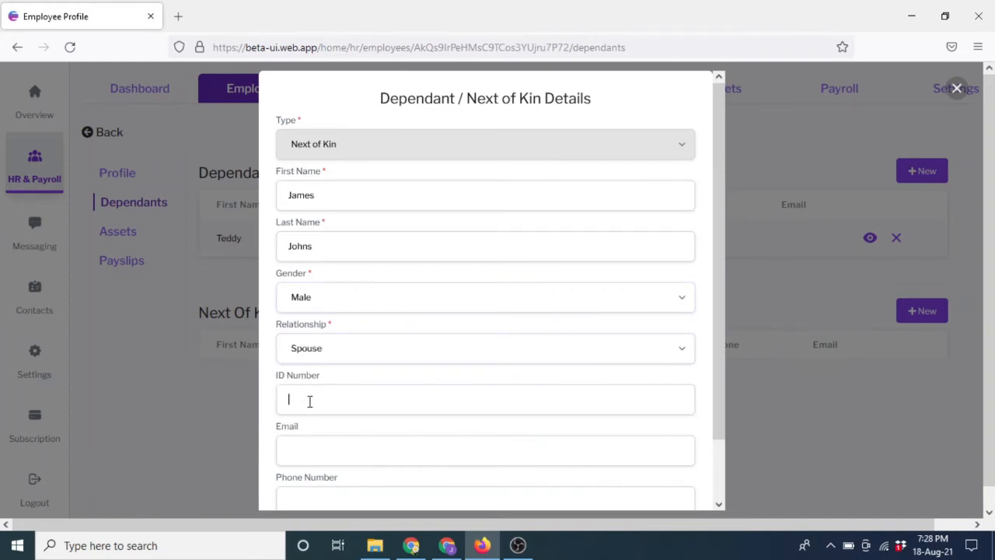
Fill in the next of kin's ID number and e-mail address.
{"action": "left_click", "coordinate": [309, 401]}
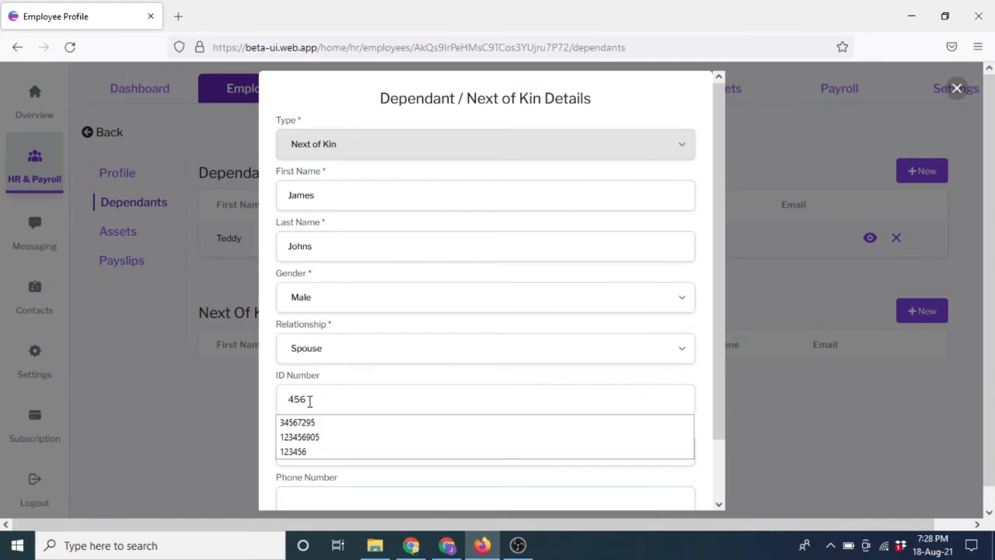
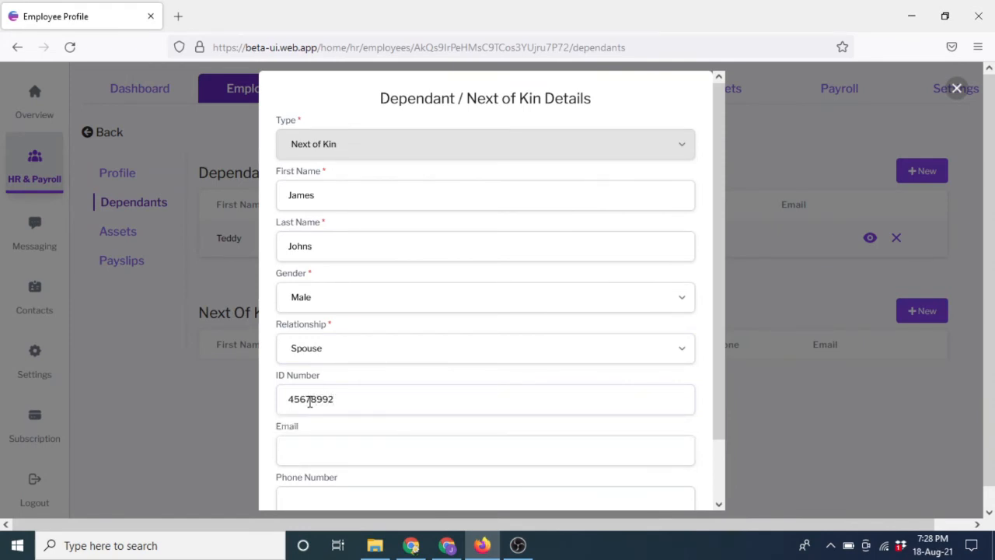
{"action": "left_click", "coordinate": [306, 456]}
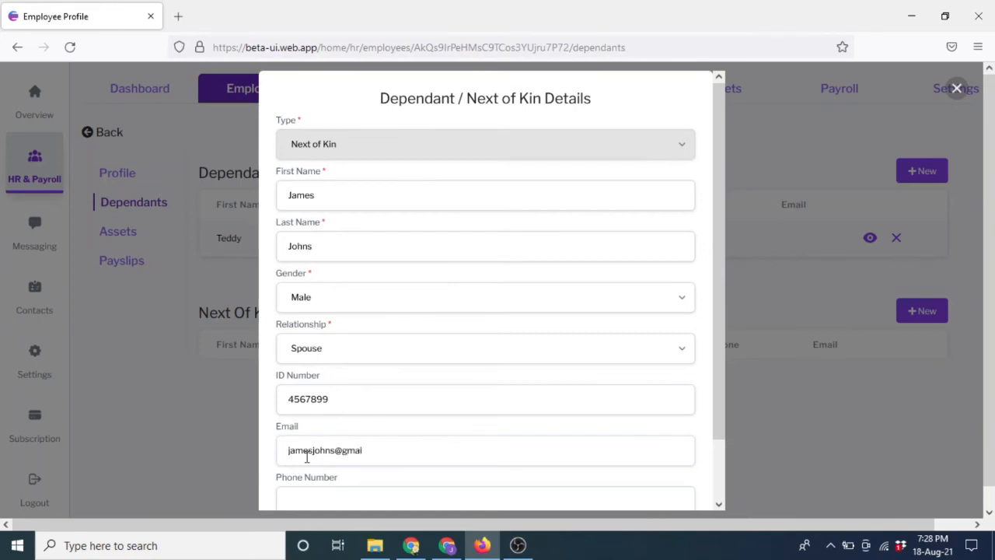
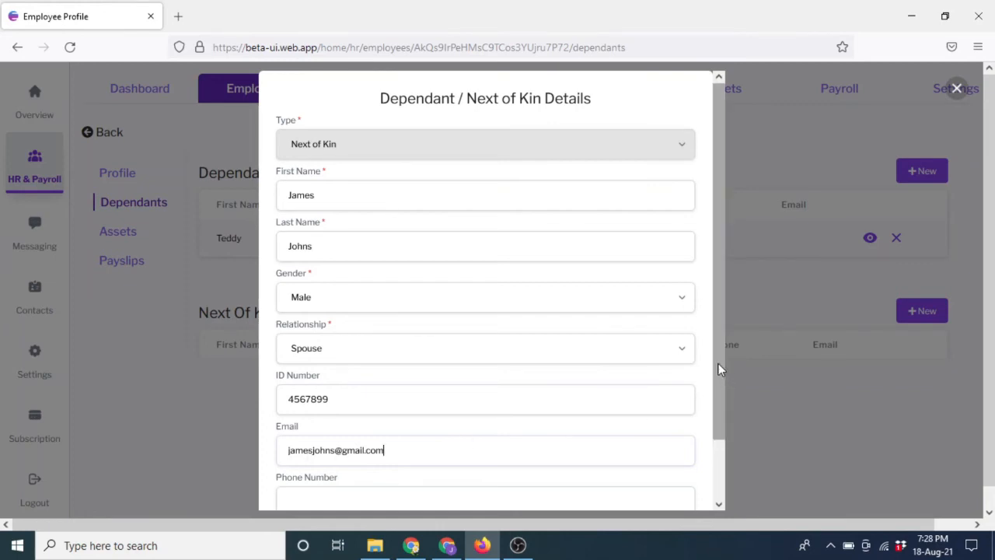
Enter the next of kin's phone number and save the record.
{"action": "left_click_drag", "start_coordinate": [721, 366], "coordinate": [727, 448]}
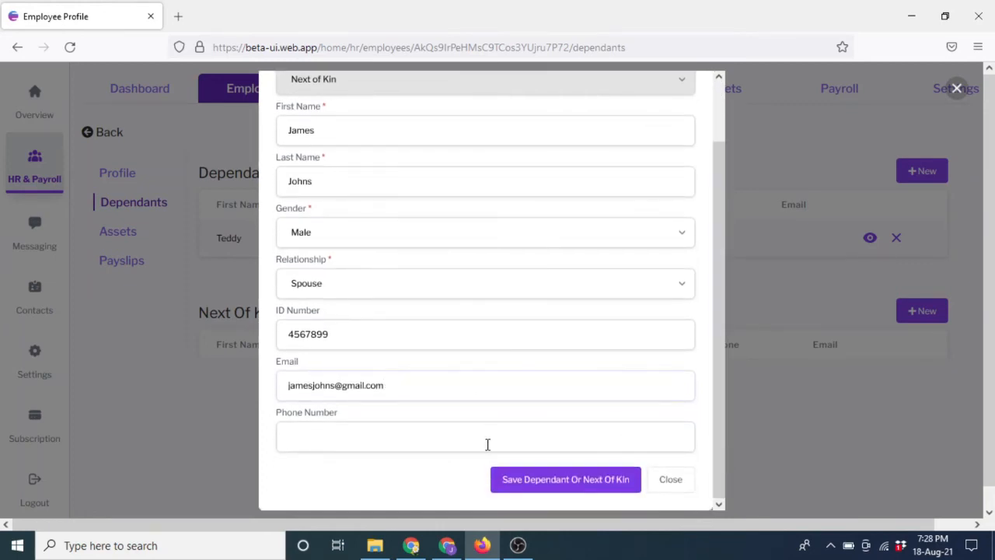
{"action": "left_click", "coordinate": [487, 444]}
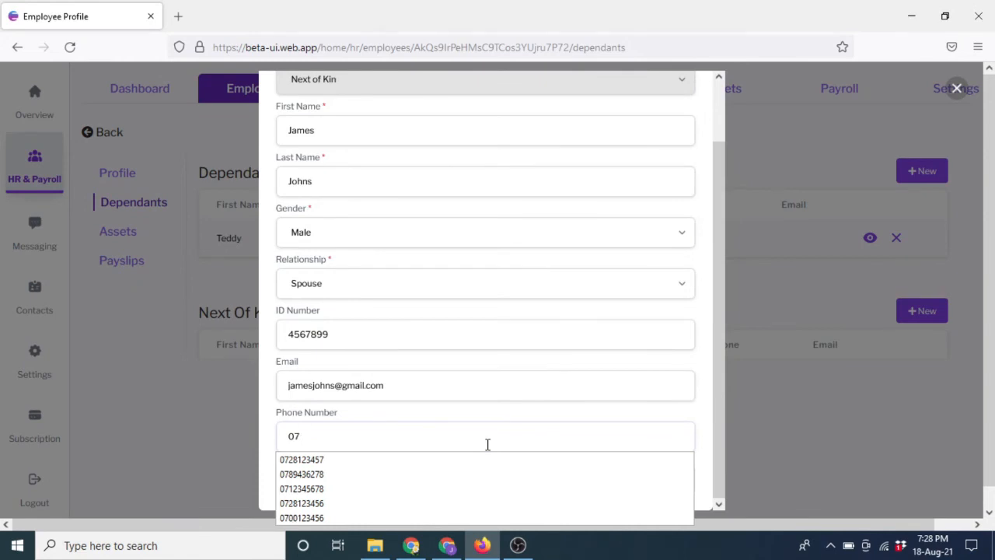
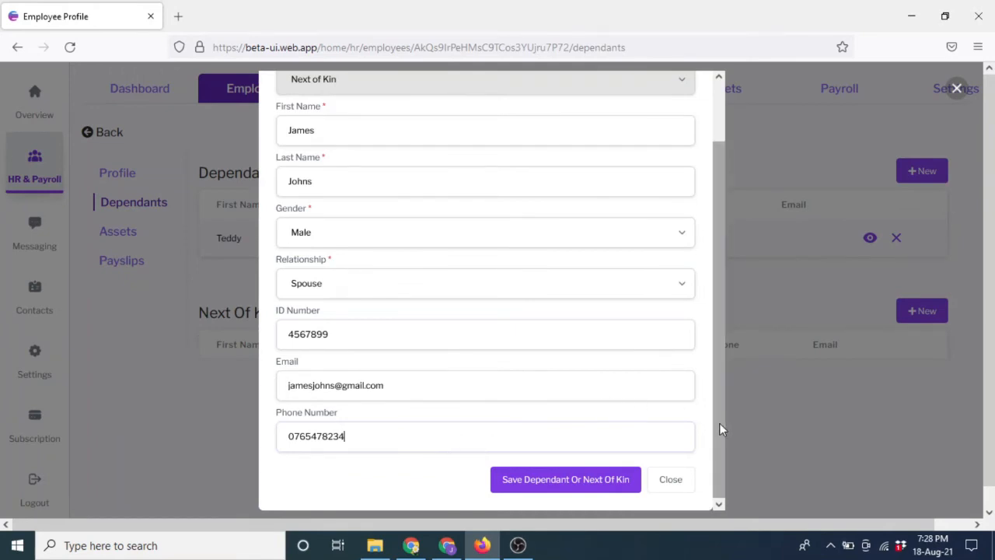
{"action": "mouse_move", "coordinate": [719, 423]}
{"action": "left_mouse_down"}
{"action": "mouse_move", "coordinate": [714, 325]}
{"action": "mouse_move", "coordinate": [714, 413]}
{"action": "left_mouse_up"}
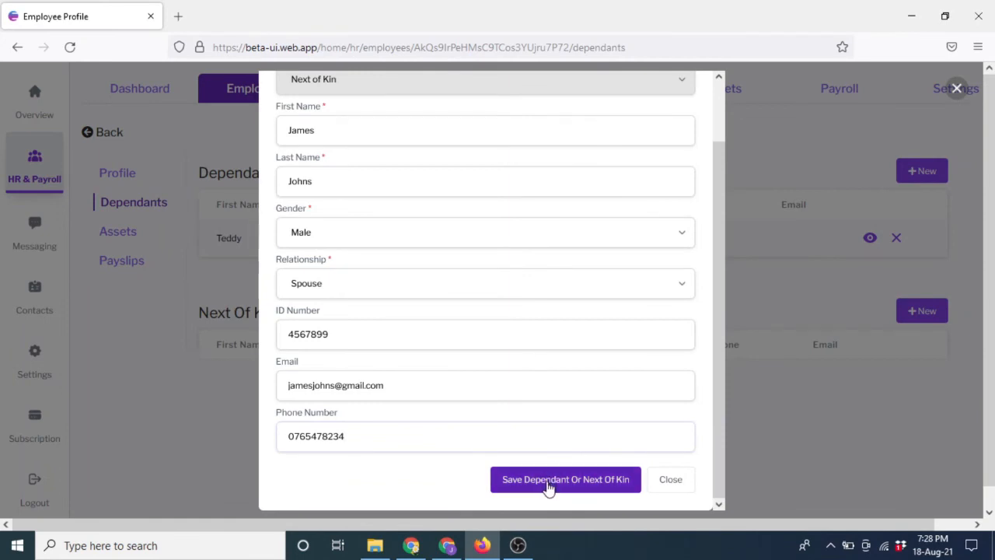
{"action": "left_click", "coordinate": [548, 481]}
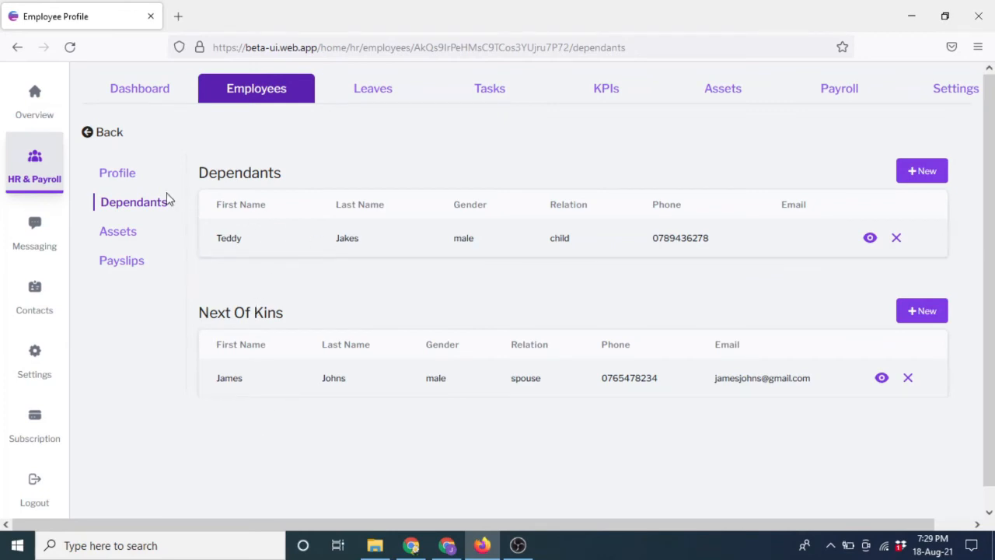
Start a new asset assignment for the employee and choose Head Phones.
{"action": "left_click", "coordinate": [119, 239]}
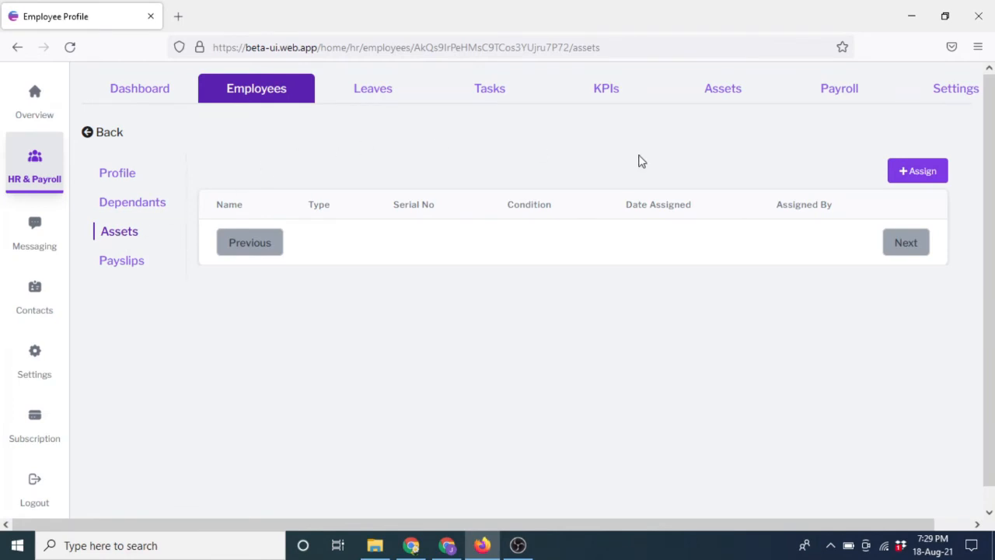
{"action": "left_click", "coordinate": [919, 174]}
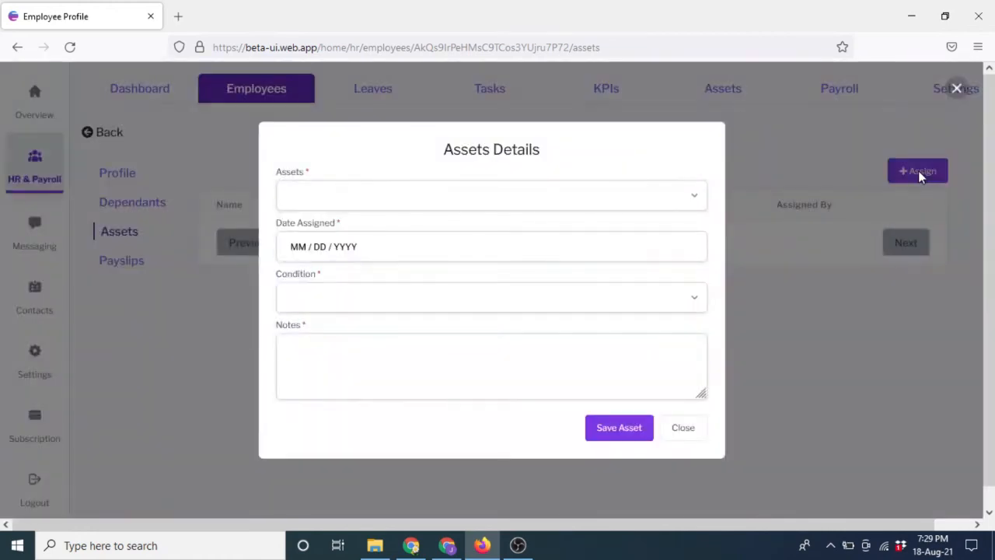
{"action": "left_click", "coordinate": [520, 204]}
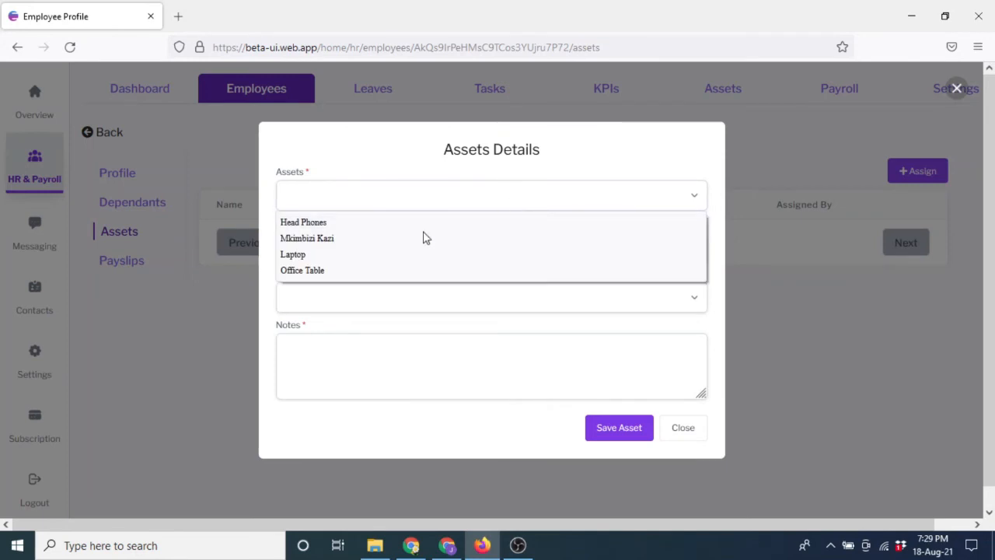
{"action": "left_click", "coordinate": [317, 265]}
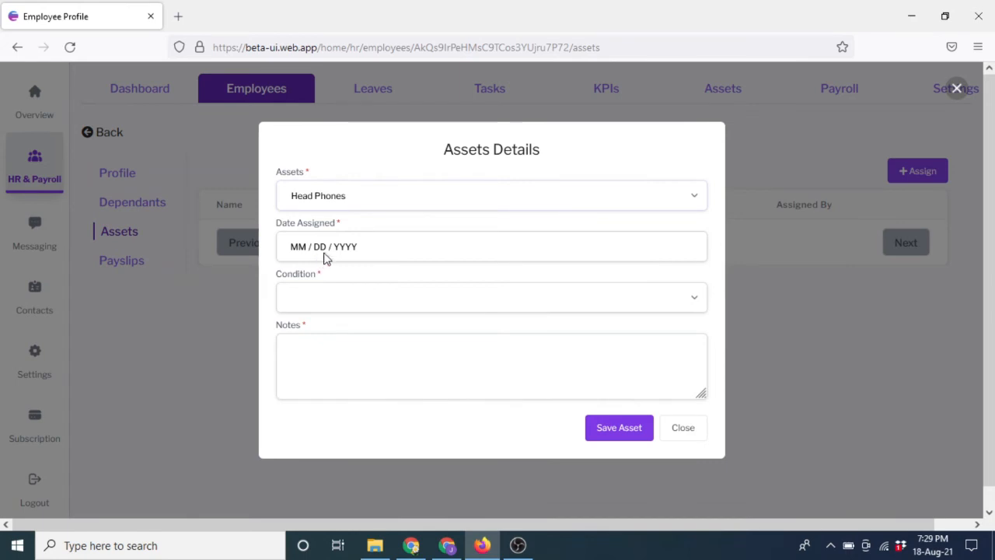
Set the date assigned to 08/18/2021 and the condition to Good.
{"action": "left_click", "coordinate": [401, 255]}
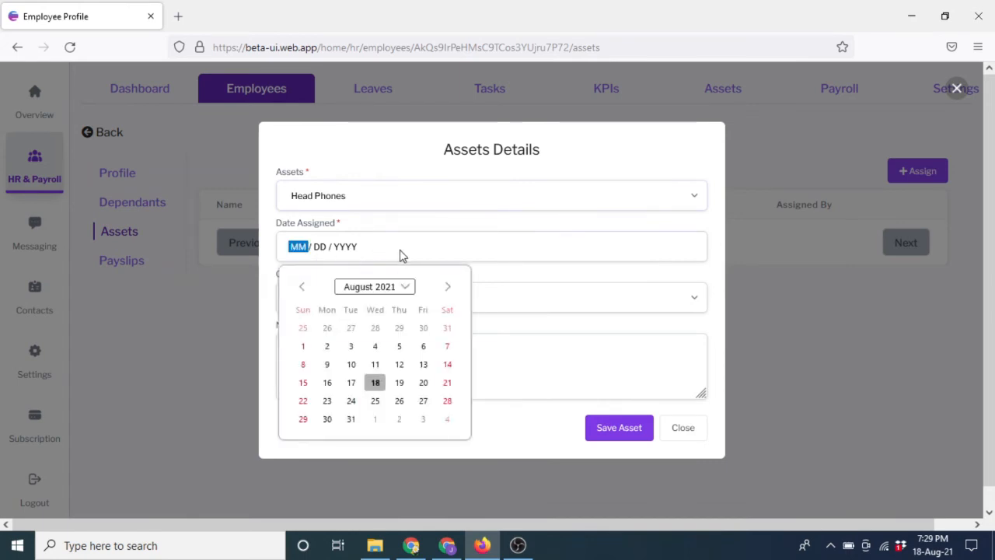
{"action": "left_click", "coordinate": [376, 384]}
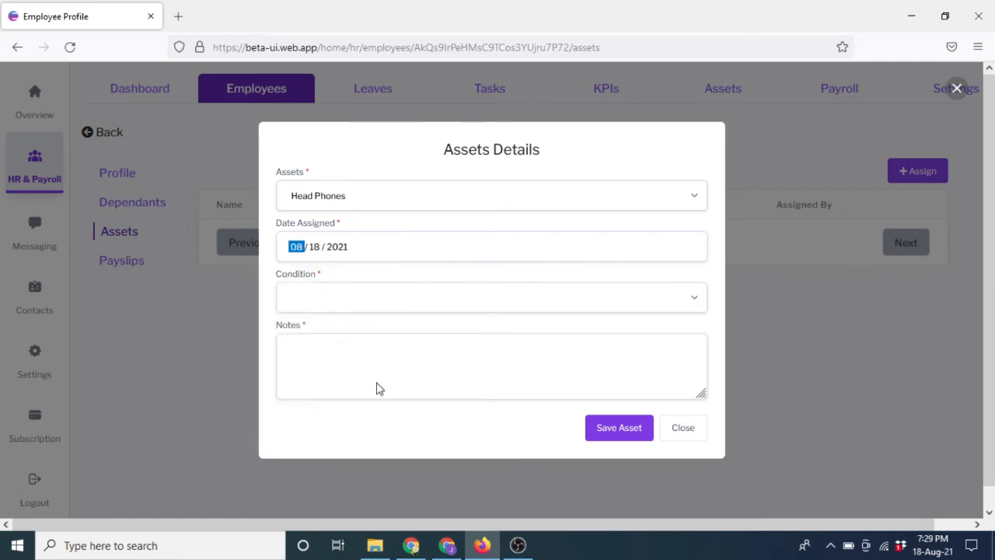
{"action": "left_click", "coordinate": [468, 297]}
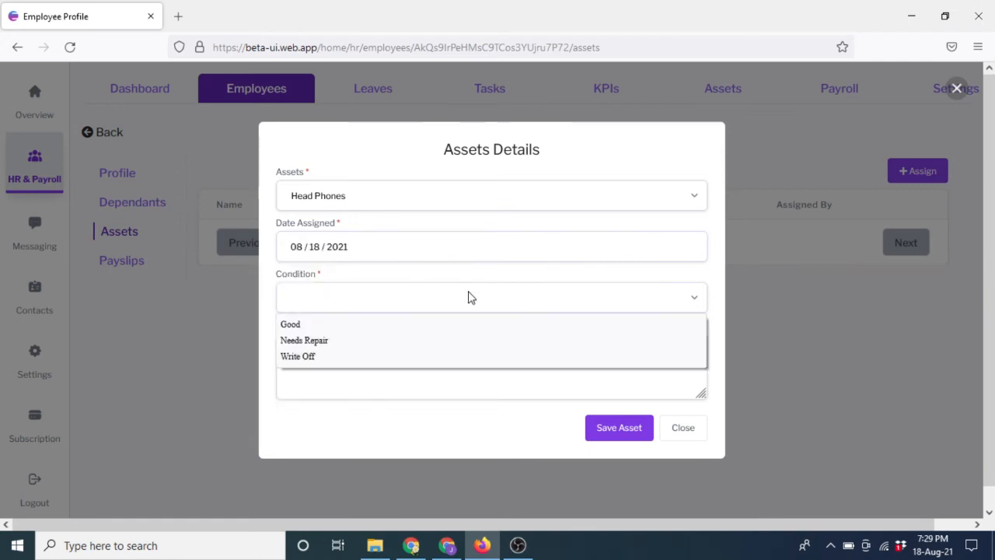
{"action": "left_click", "coordinate": [314, 326]}
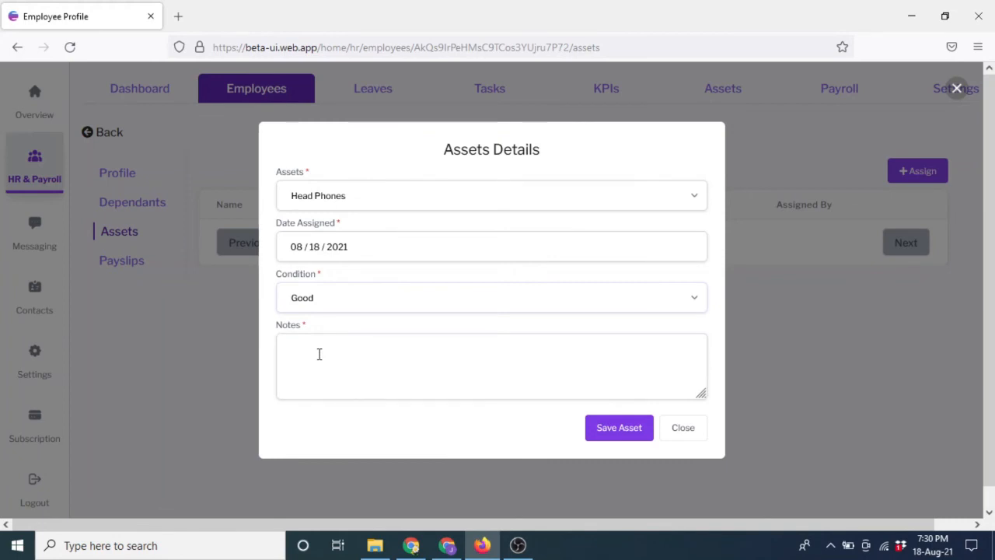
Add the note 'Headphones to be used from the office' and save the asset.
{"action": "left_click", "coordinate": [319, 354]}
{"action": "type", "text": "h"}
{"action": "key", "text": "BackSpace"}
{"action": "type", "text": "Headphones"}
{"action": "type", "text": "to b"}
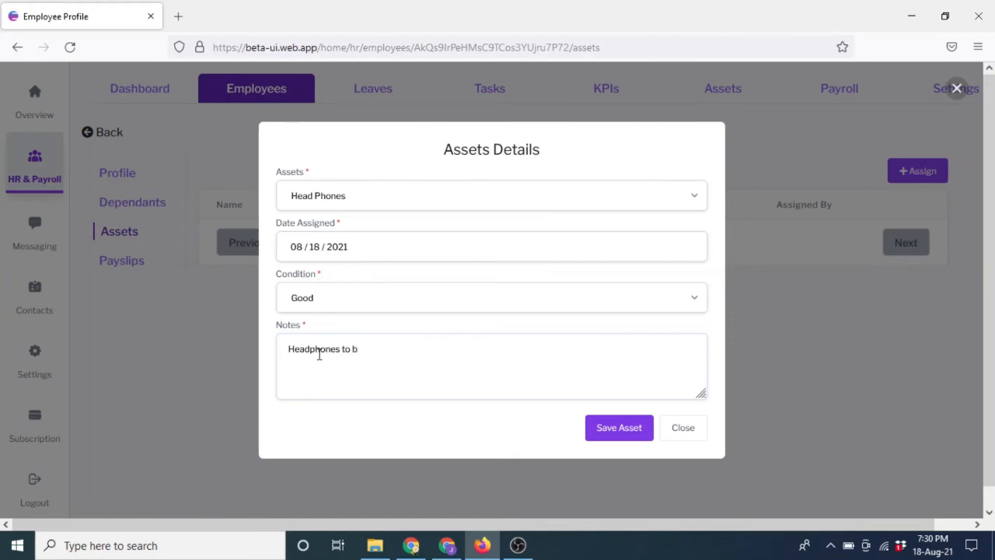
{"action": "type", "text": "e used from the office."}
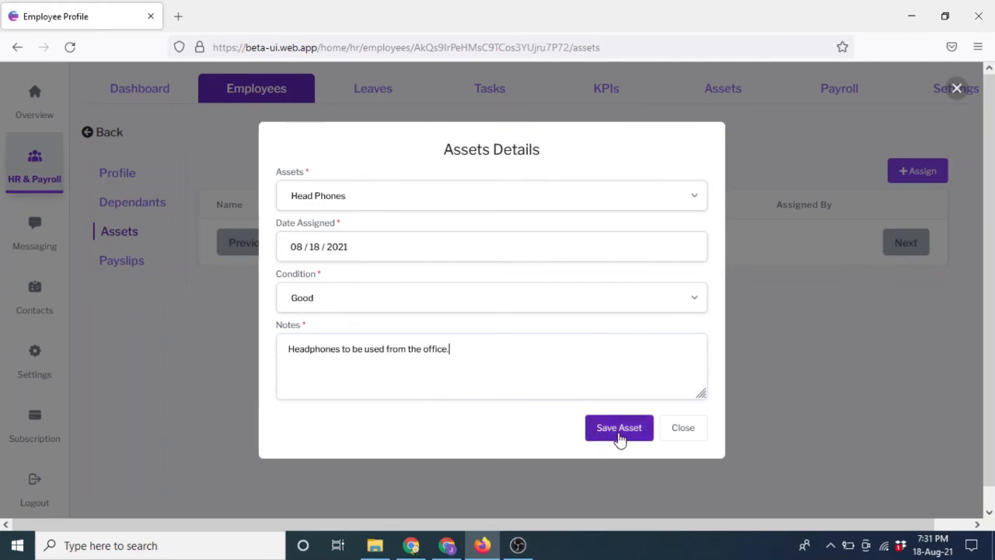
{"action": "left_click", "coordinate": [620, 432]}
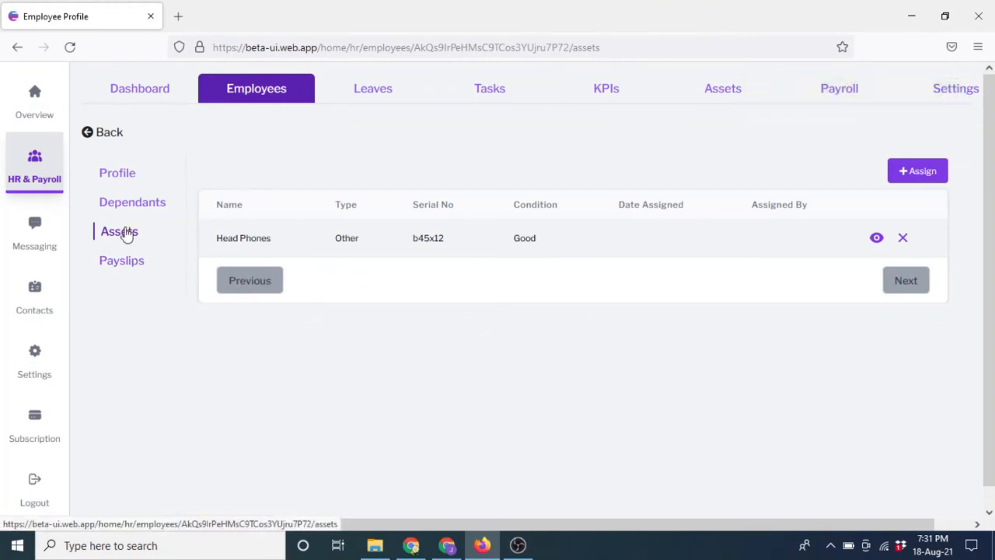
Review the Profile and Dependants pages, then go back to Assets showing Head Phones.
{"action": "left_click", "coordinate": [120, 176]}
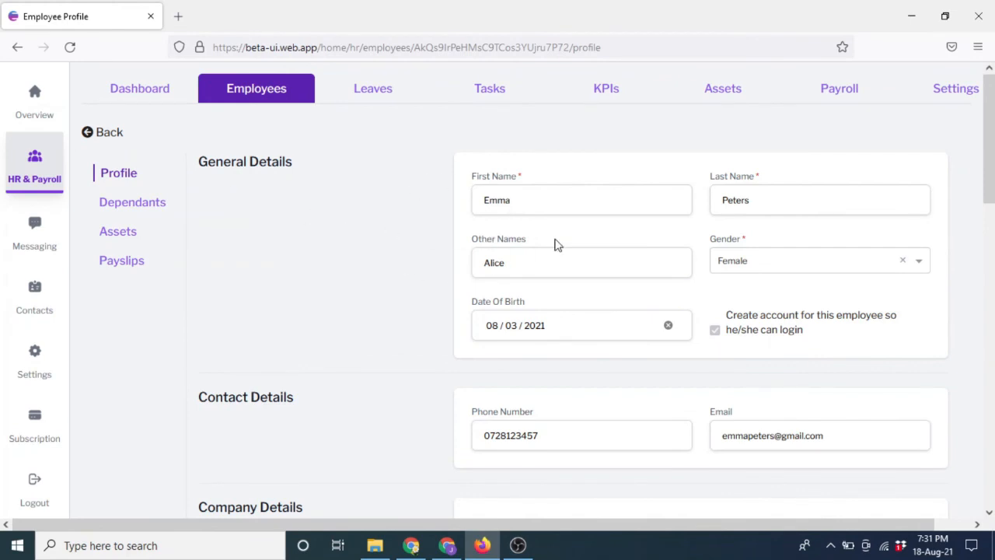
{"action": "left_click", "coordinate": [136, 206]}
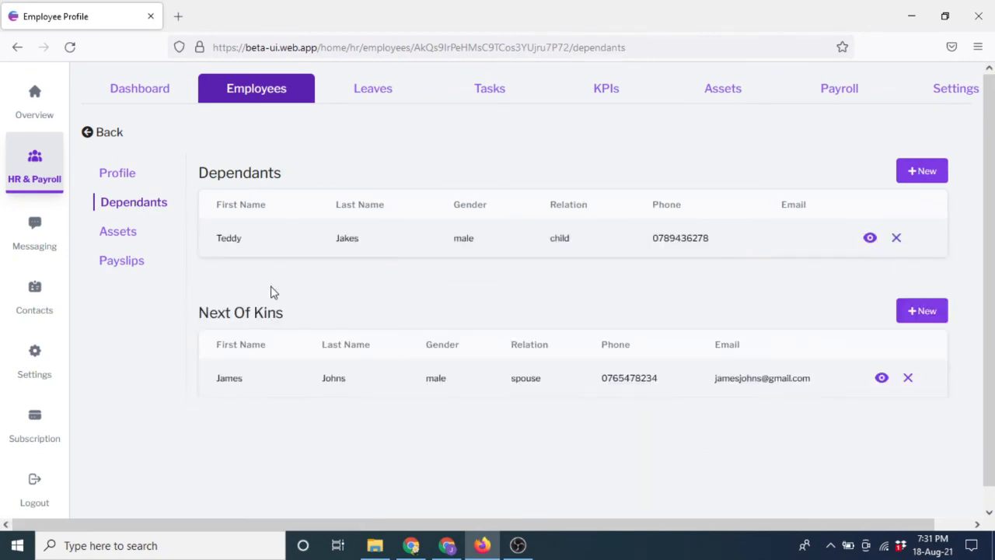
{"action": "left_click", "coordinate": [117, 232]}
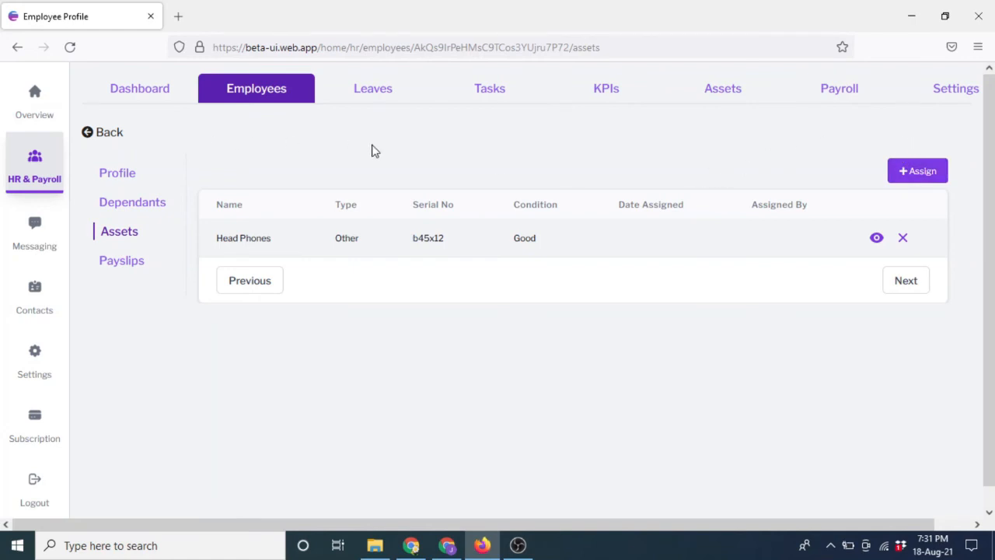
Switch to the Employees tab, scroll the Active Employees list, and launch Import.
{"action": "left_click", "coordinate": [246, 91]}
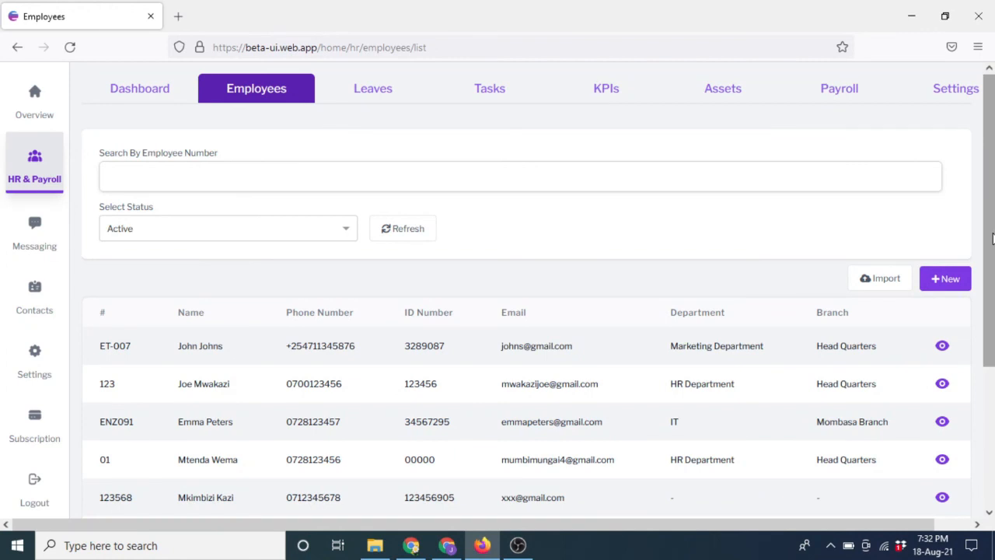
{"action": "left_click_drag", "start_coordinate": [992, 238], "coordinate": [991, 252]}
{"action": "left_click_drag", "start_coordinate": [990, 324], "coordinate": [992, 232]}
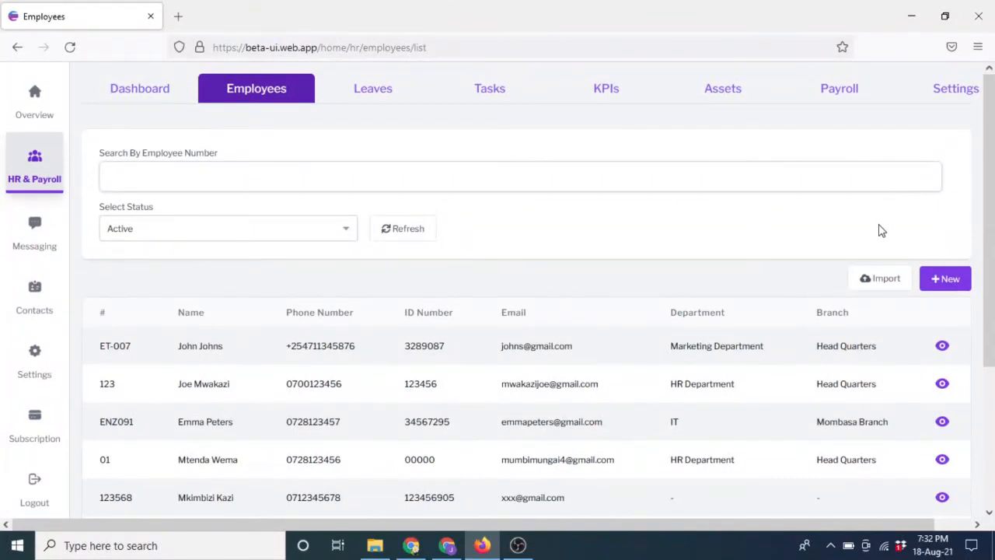
{"action": "left_click", "coordinate": [885, 278]}
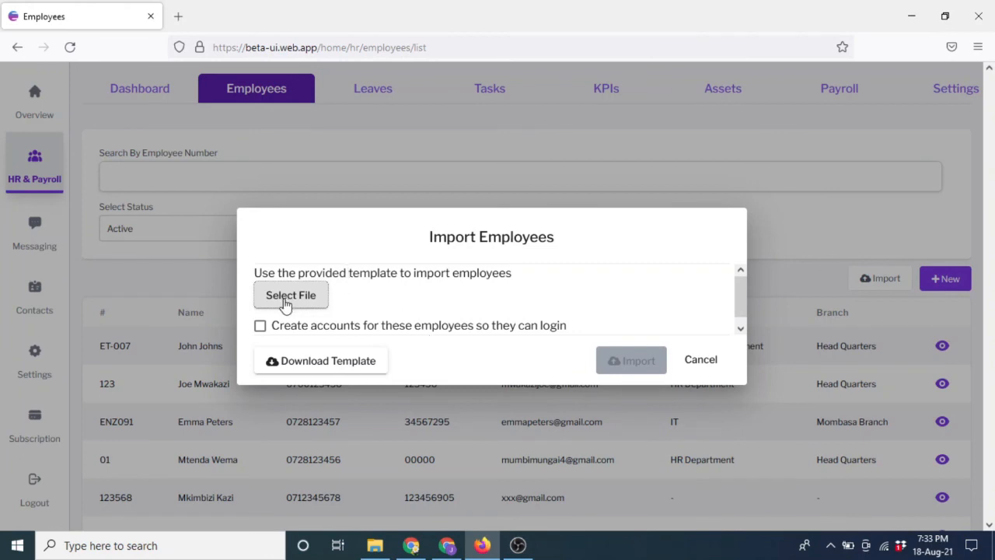
Attach D:\ENEZA-TUTORIAL\employees-import-template-2.csv as the import file.
{"action": "left_click", "coordinate": [285, 298]}
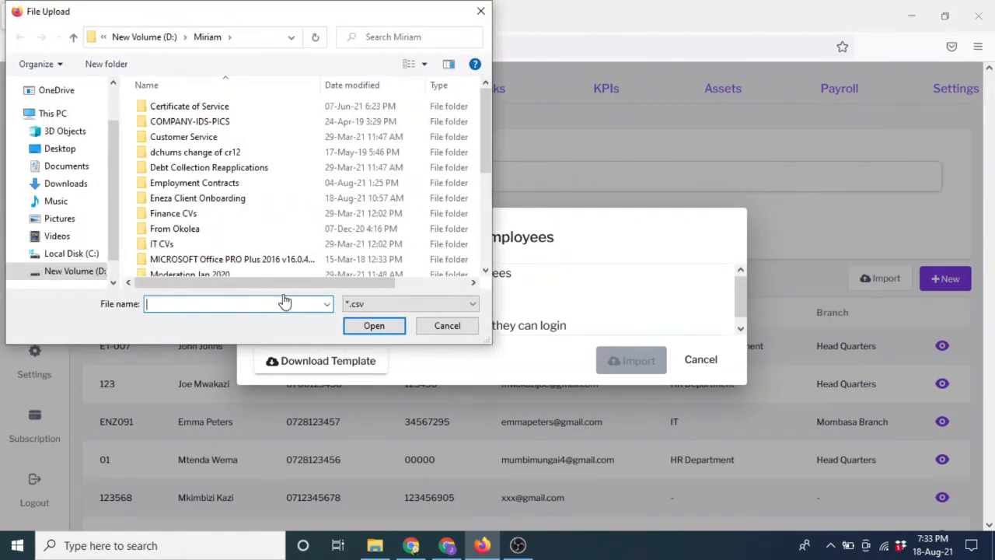
{"action": "left_click", "coordinate": [68, 274]}
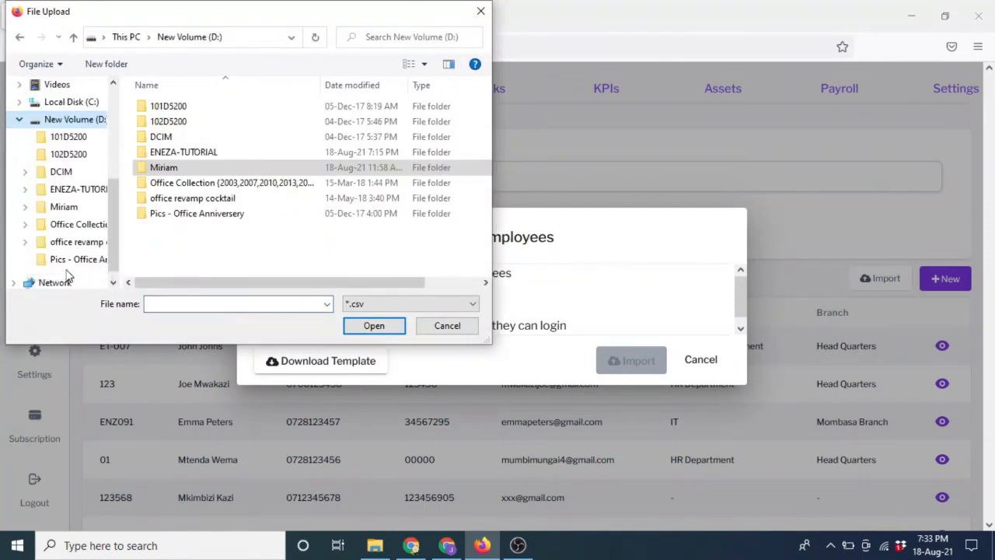
{"action": "double_click", "coordinate": [219, 154]}
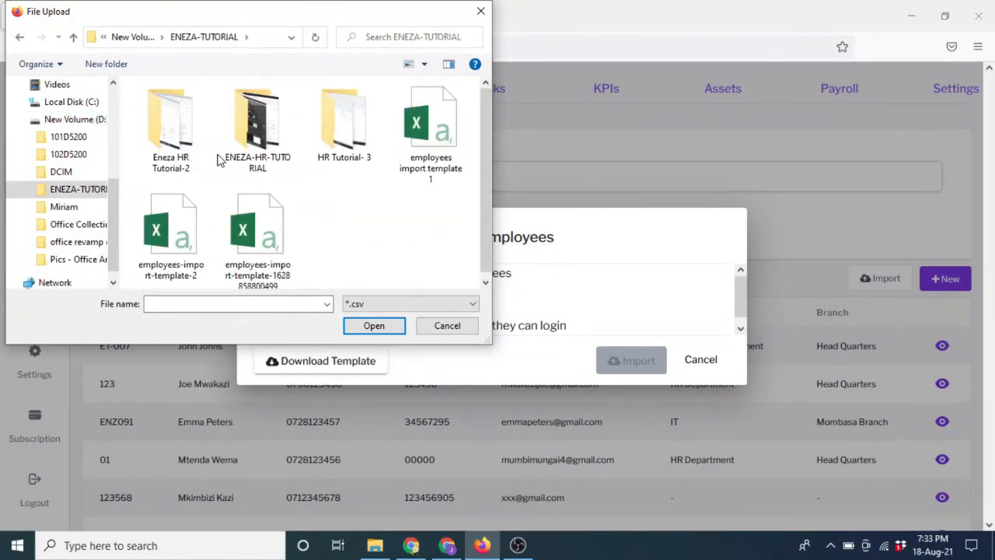
{"action": "left_click_drag", "start_coordinate": [485, 141], "coordinate": [485, 177]}
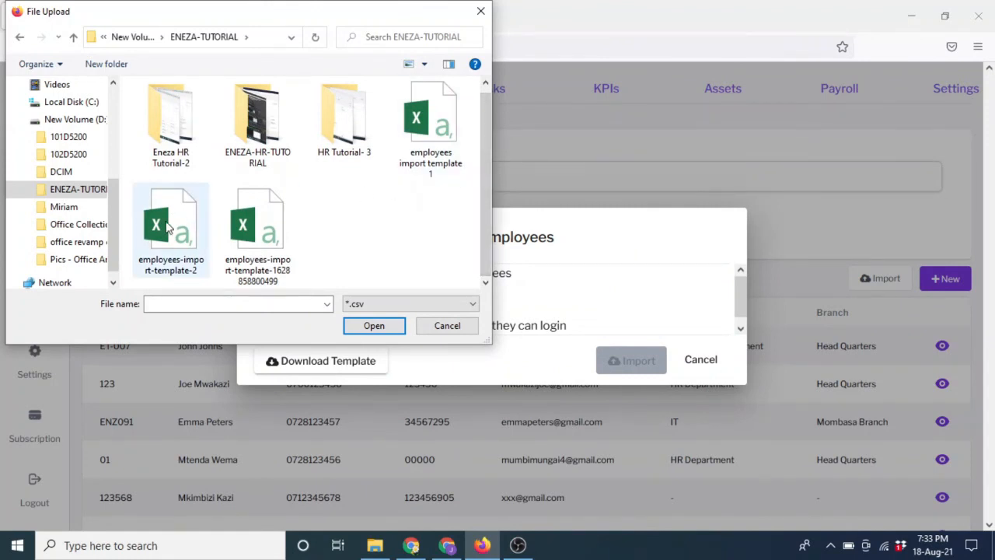
{"action": "left_click", "coordinate": [166, 227]}
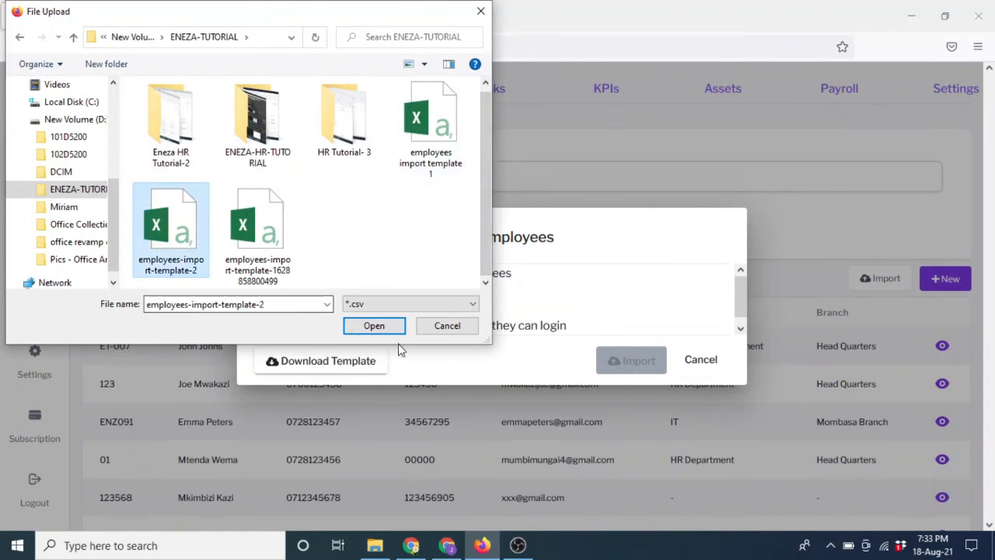
{"action": "left_click", "coordinate": [373, 327]}
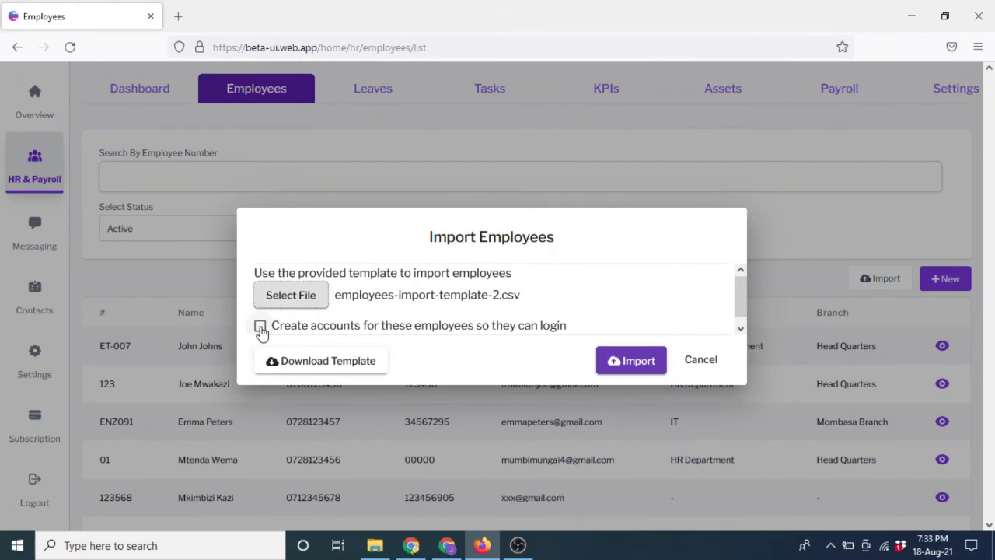
Enable 'Create accounts for these employees so they can login' and run the import.
{"action": "left_click", "coordinate": [261, 327]}
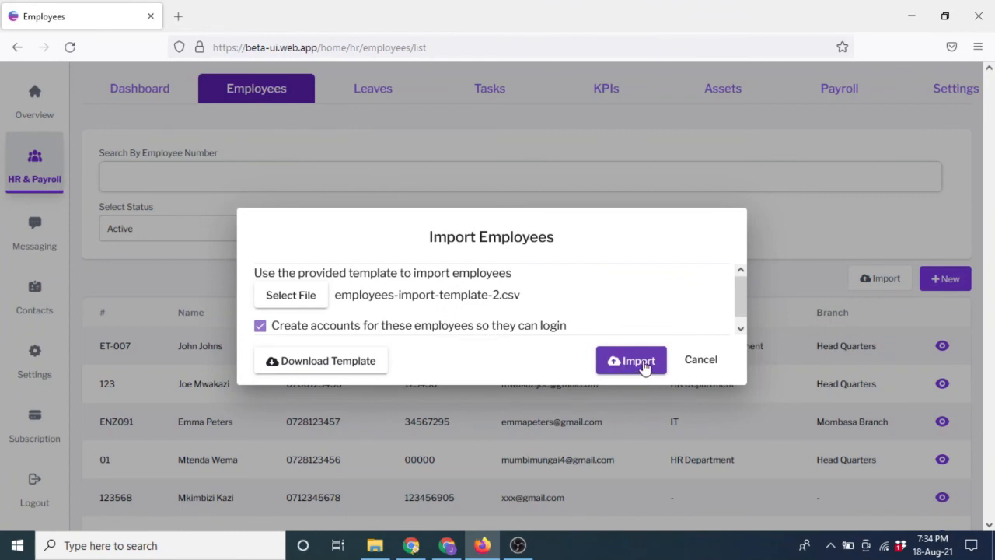
{"action": "left_click", "coordinate": [643, 364]}
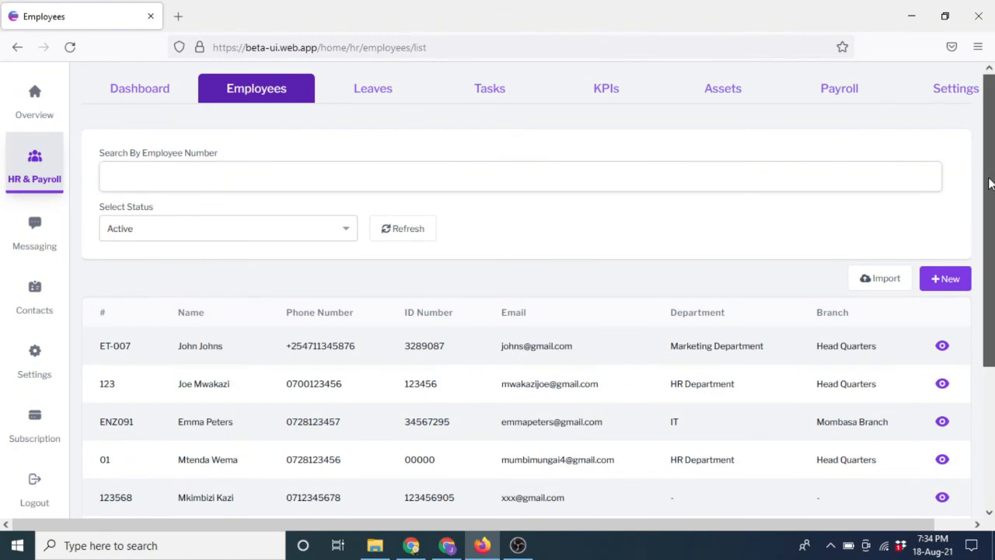
{"action": "left_click_drag", "start_coordinate": [991, 189], "coordinate": [989, 286]}
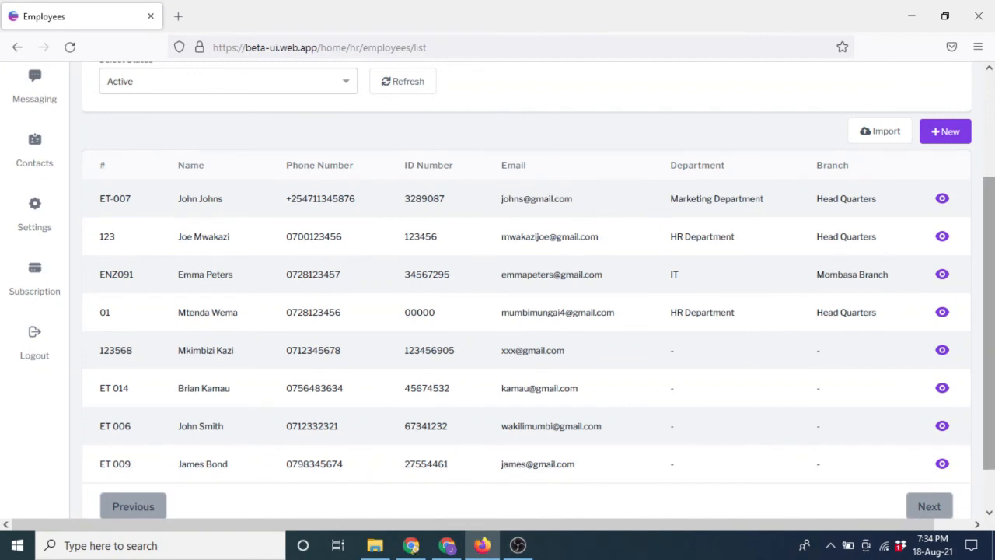
{"action": "left_click_drag", "start_coordinate": [985, 359], "coordinate": [985, 254]}
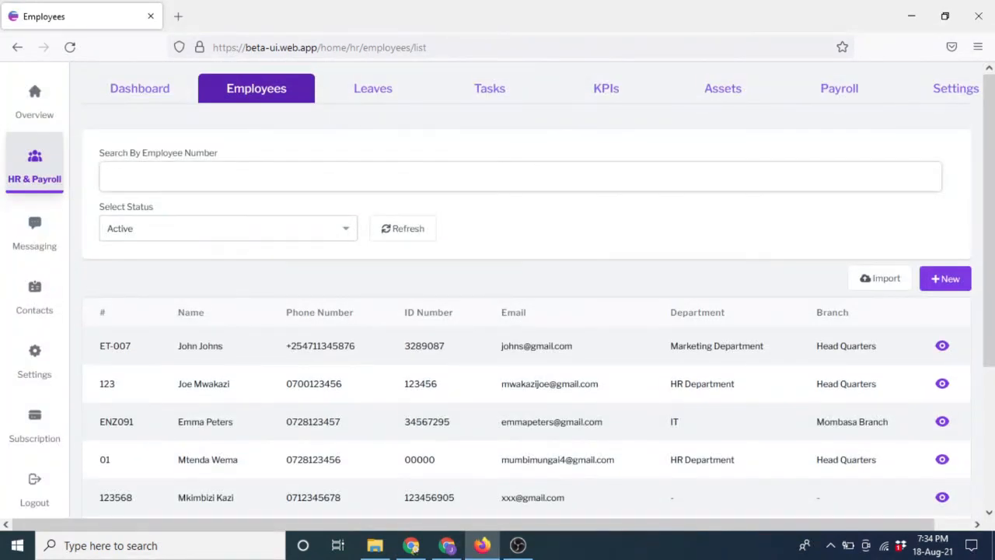